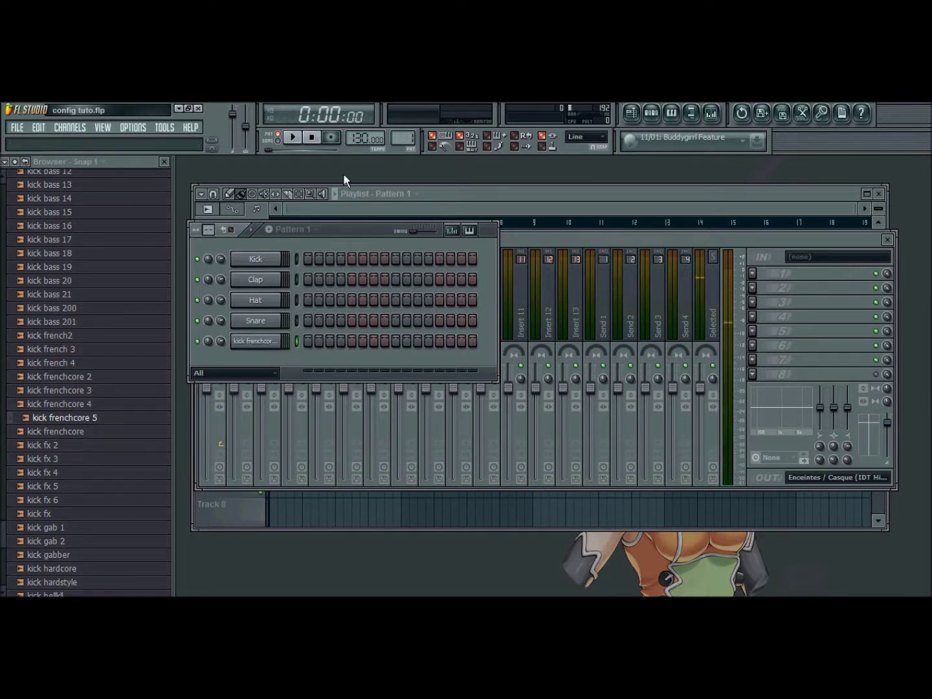
Step: Set the tempo to 190, fill every fourth step of the kick frenchcore 5 channel, and preview the pattern
drag(362, 138, 363, 585)
drag(330, 453, 356, 172)
right_click(264, 342)
click(330, 452)
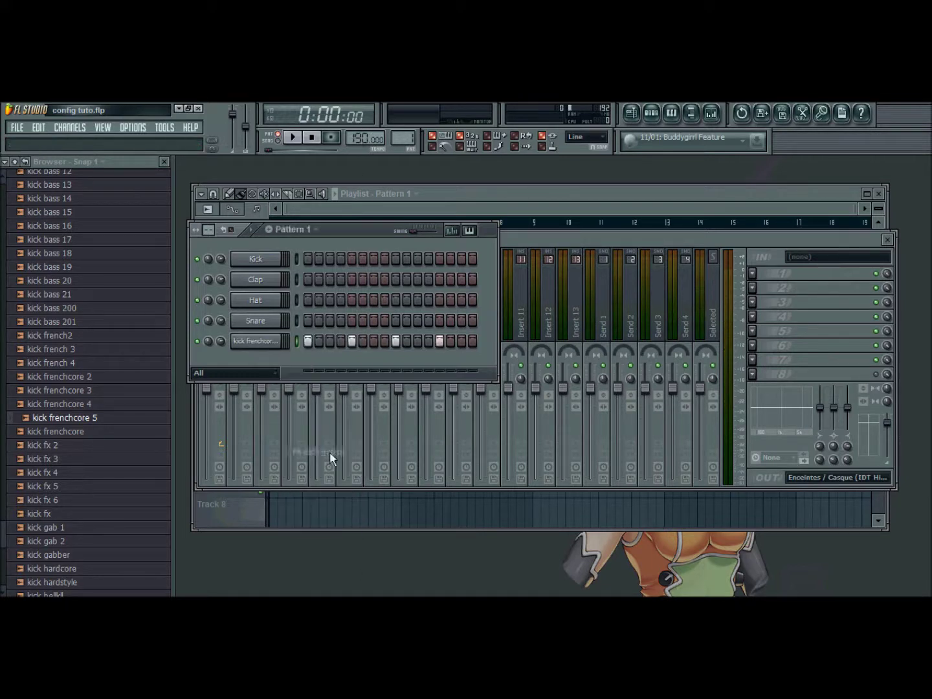
click(293, 137)
click(311, 138)
Step: Route the kick frenchcore 5 channel to mixer track 1 (Kick) in its channel settings
click(255, 341)
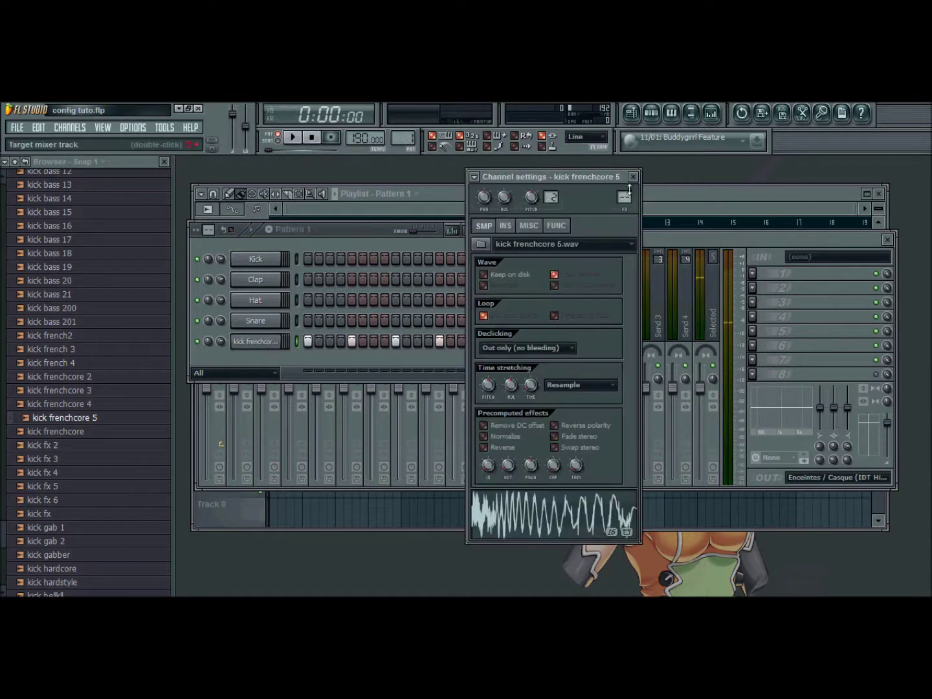
double_click(625, 195)
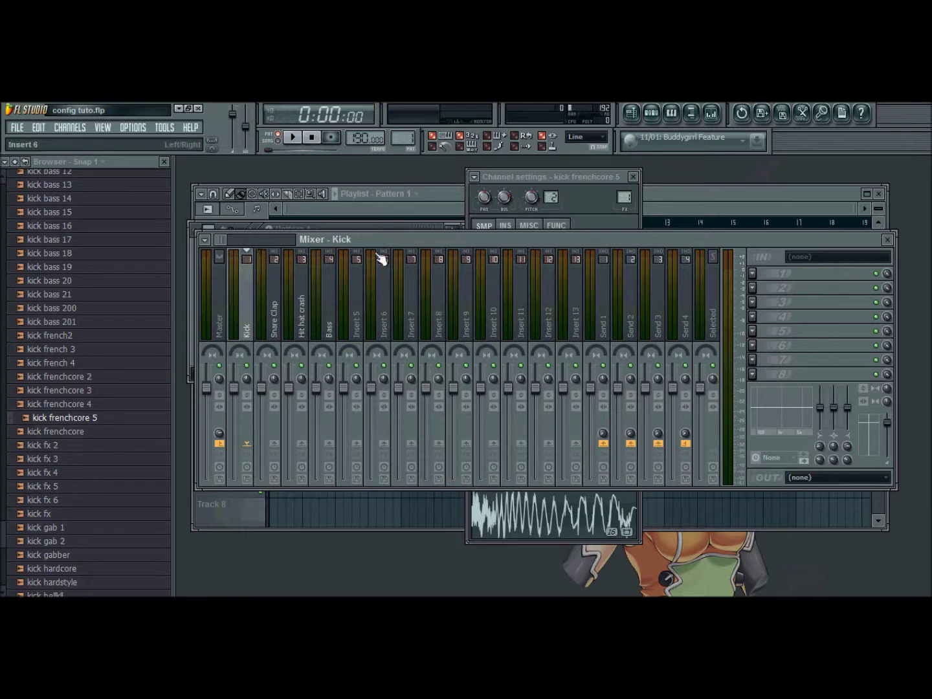
key(F6)
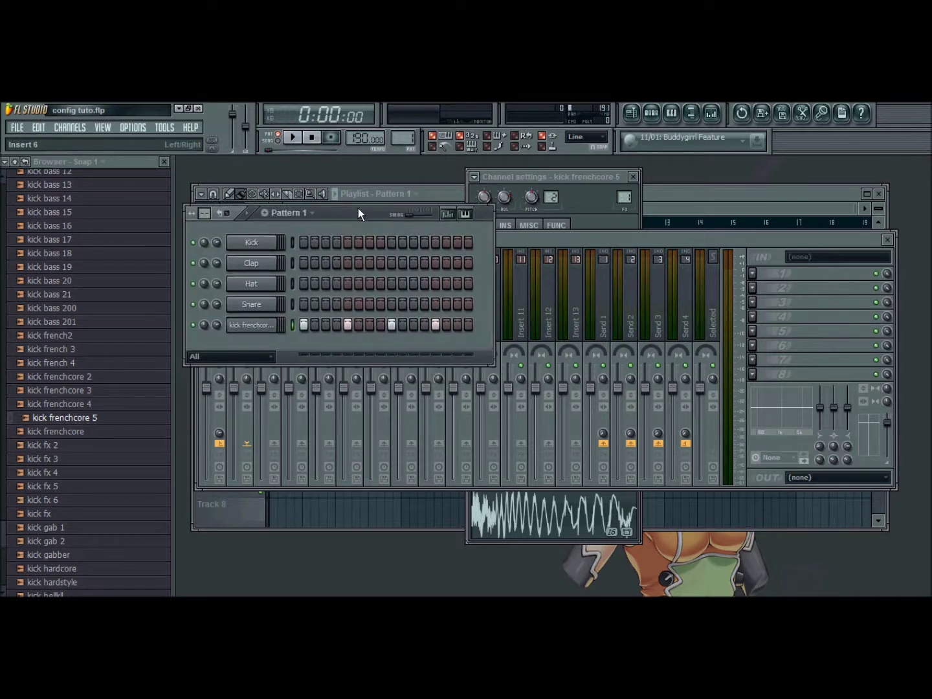
Step: Insert a Hydra synth channel beside the kick frenchcore 5 channel and load its Init Patch preset
right_click(265, 327)
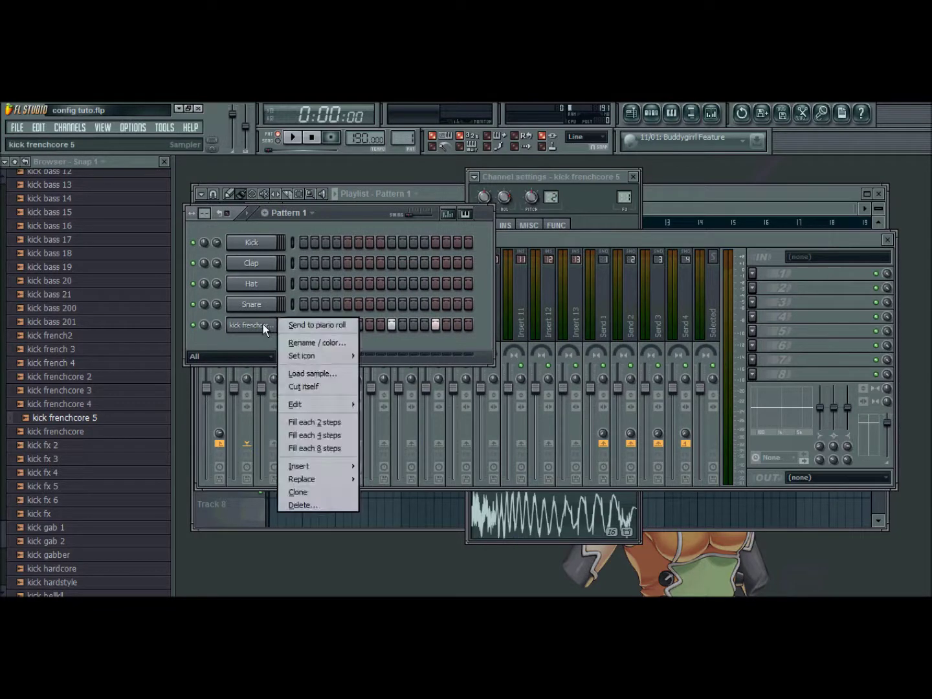
mouse_move(339, 468)
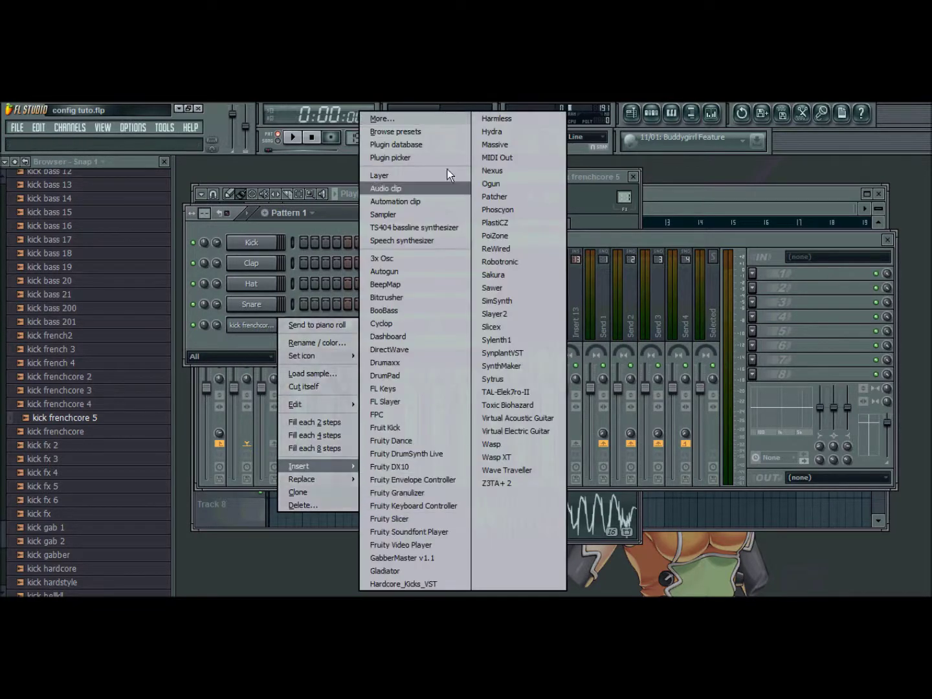
click(495, 132)
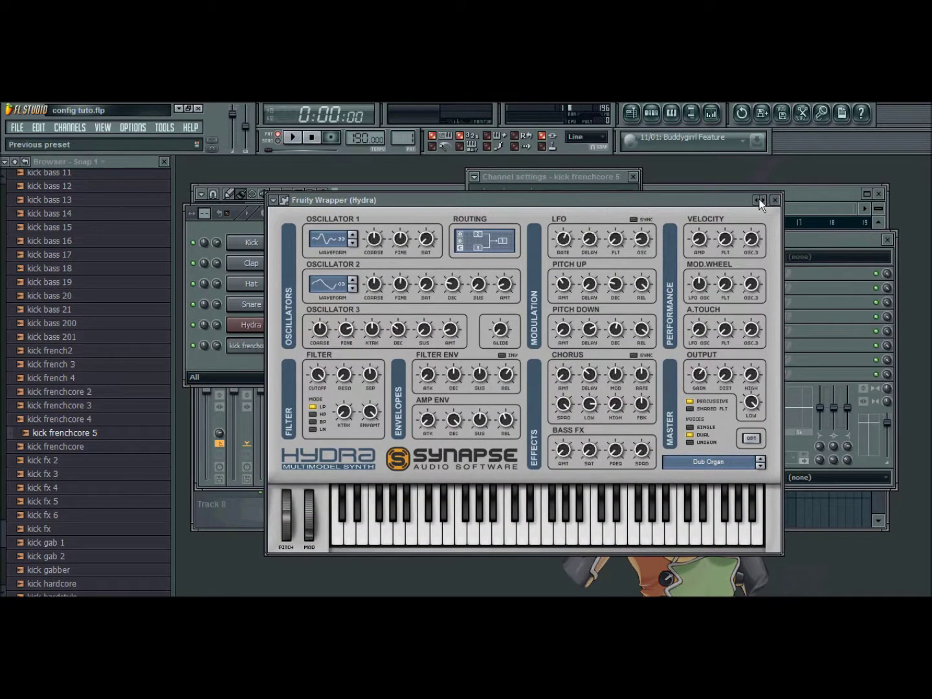
click(760, 203)
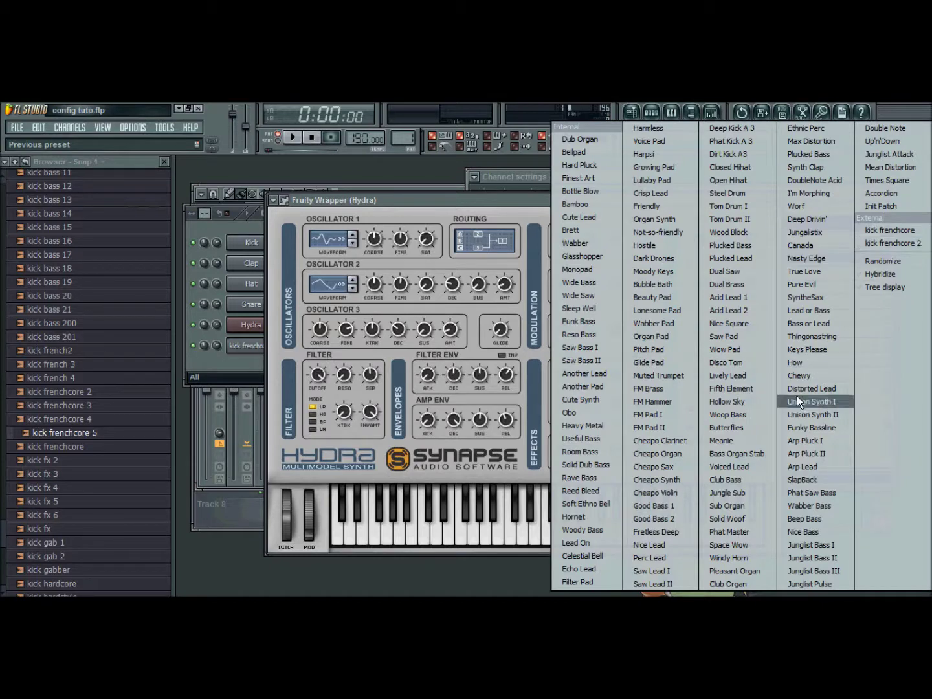
click(884, 207)
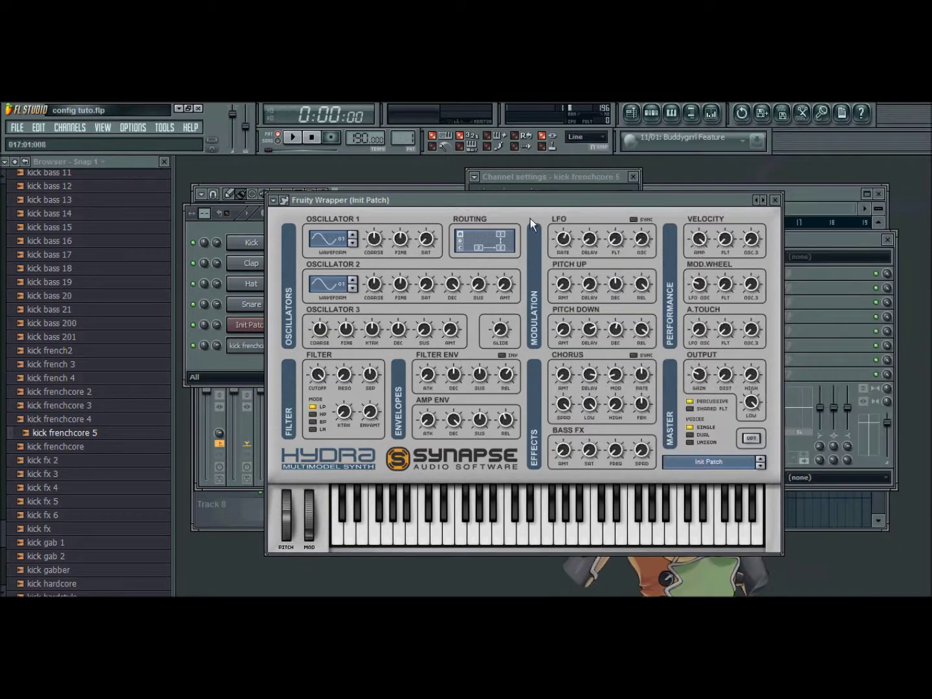
Step: Bring up the Init Patch channel's settings and arrange the Hydra window below them
click(567, 178)
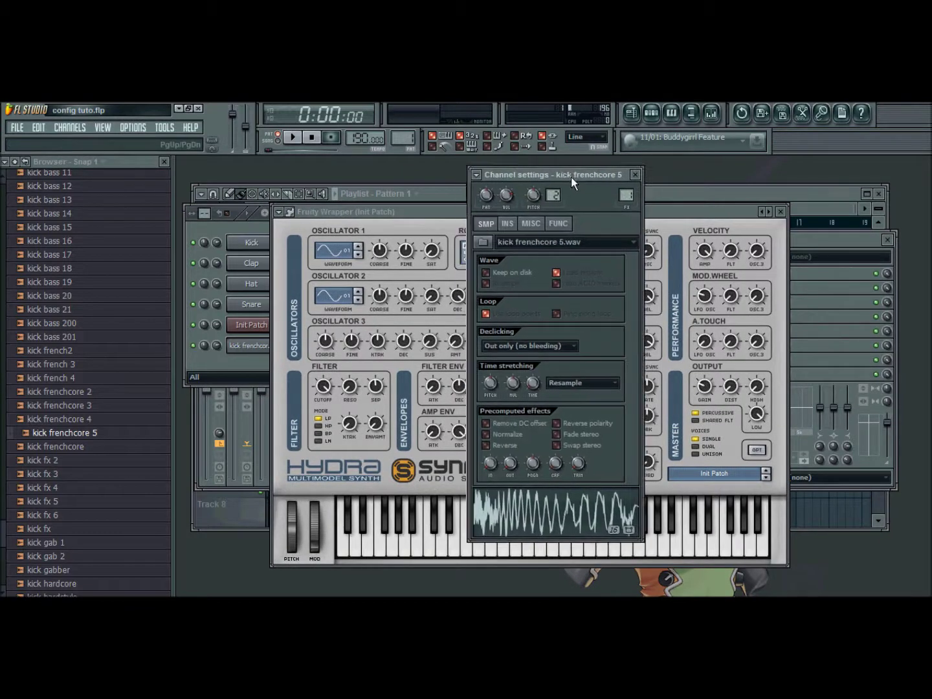
click(236, 227)
click(252, 345)
click(251, 345)
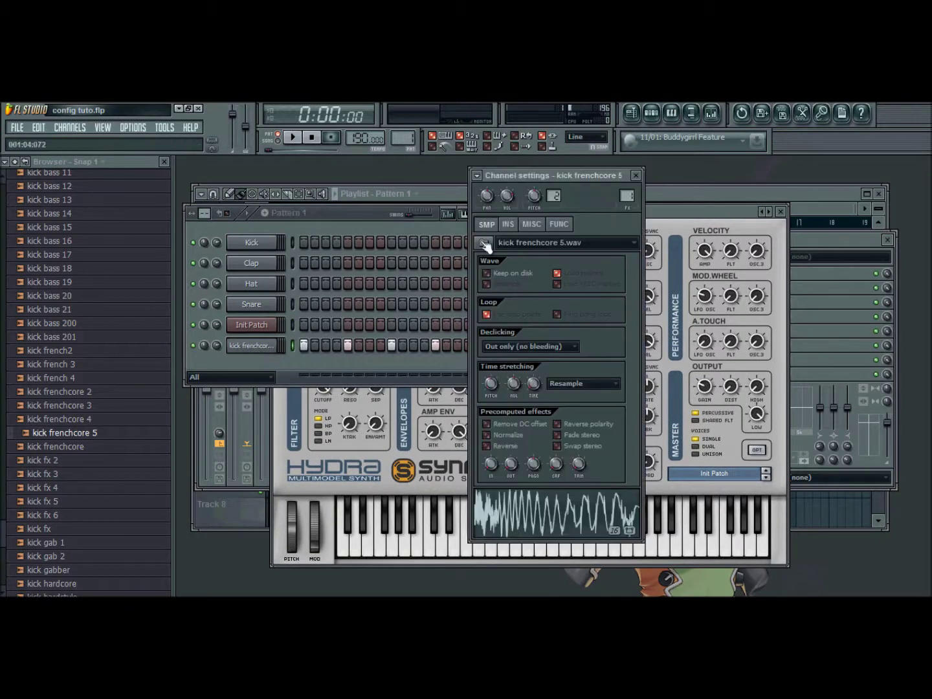
click(251, 324)
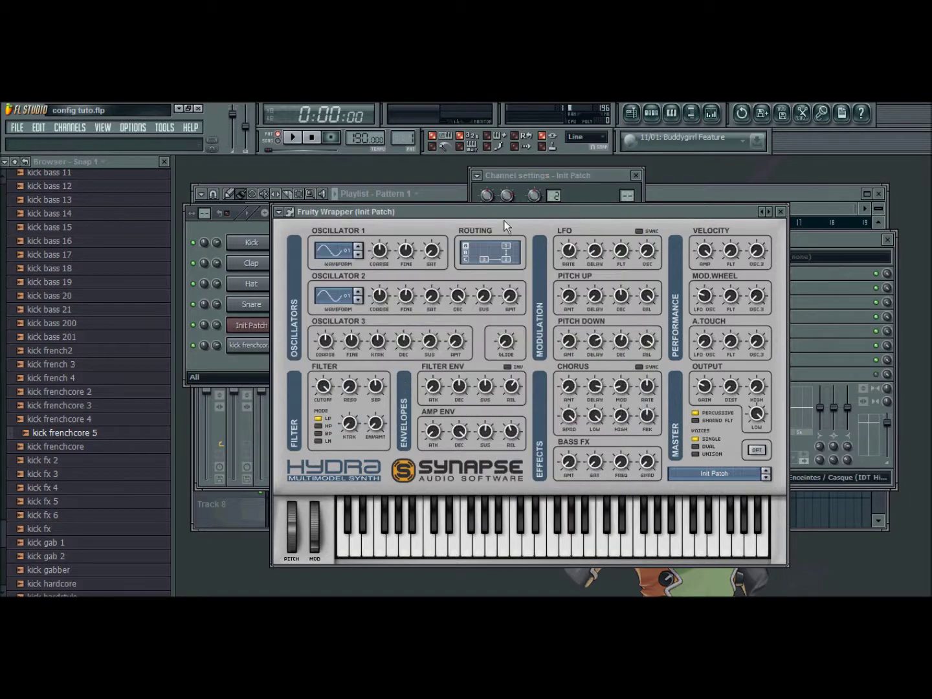
drag(561, 213, 579, 291)
drag(607, 177, 609, 173)
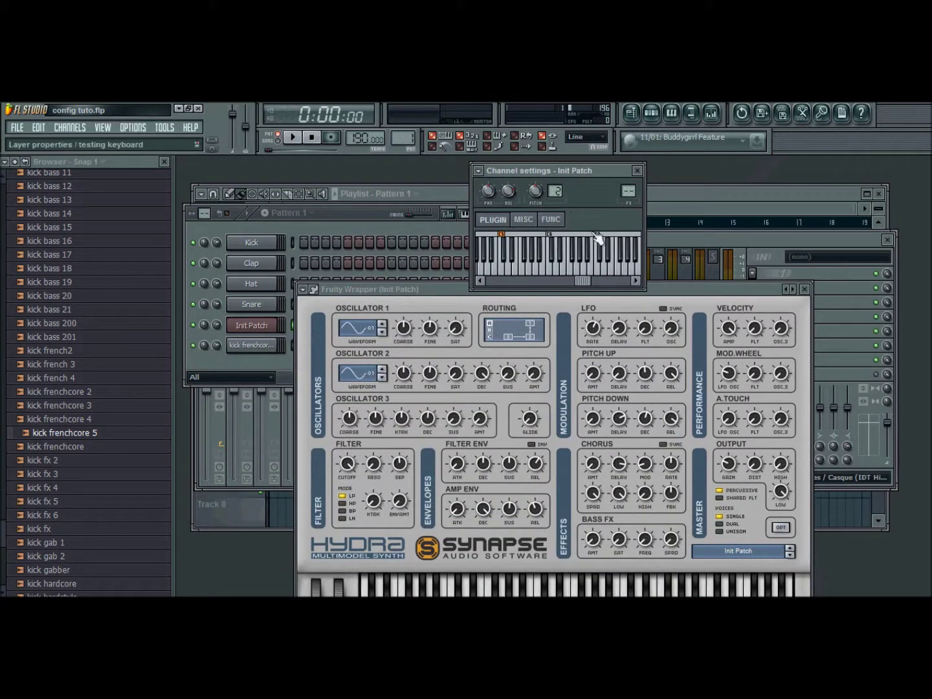
Step: Send the Init Patch channel to the piano roll, draw four offbeat G#4 notes in bar 1, and preview them
click(392, 217)
right_click(271, 325)
click(304, 331)
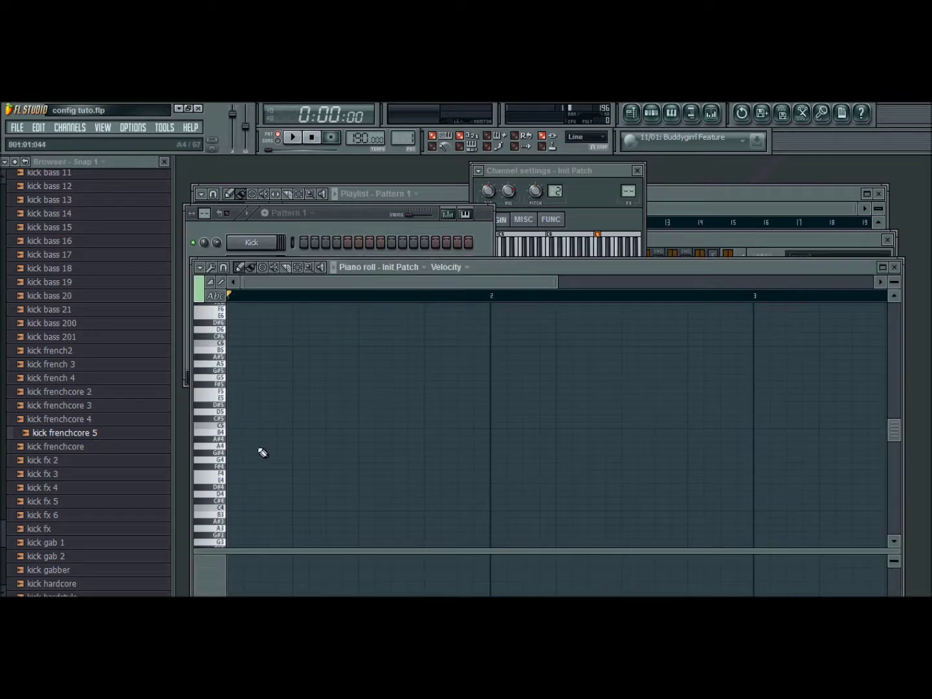
click(265, 453)
click(333, 452)
click(398, 453)
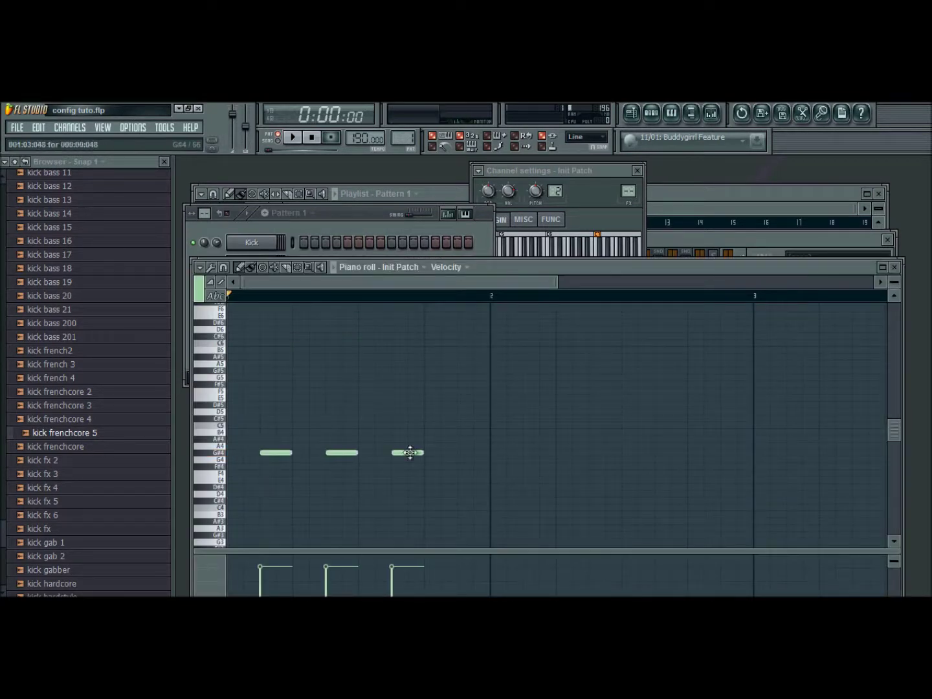
click(463, 453)
drag(506, 266, 499, 219)
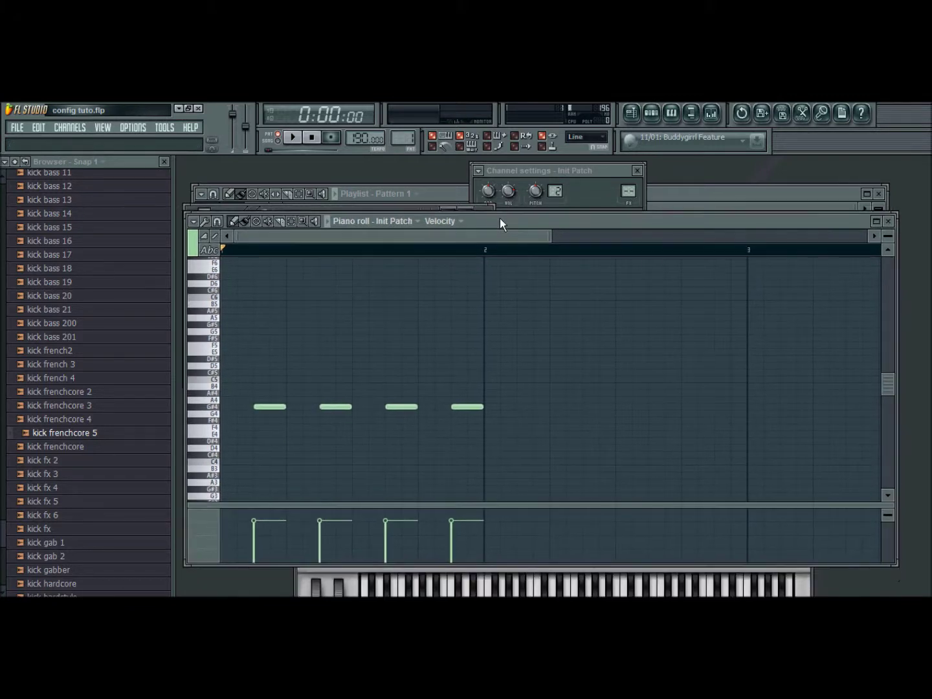
click(293, 137)
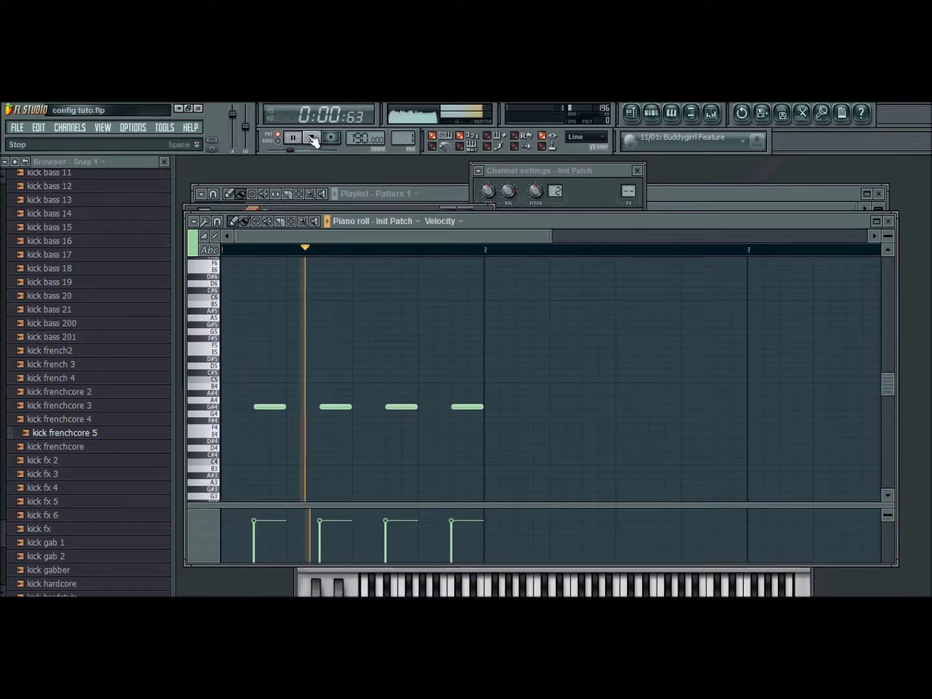
click(313, 139)
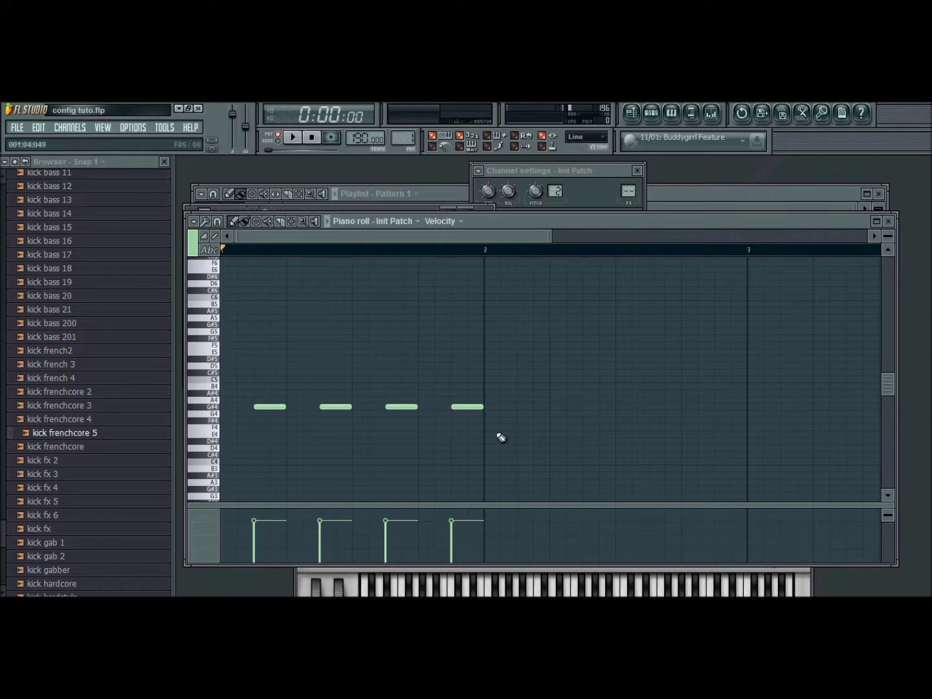
Step: Set Hydra's Oscillator 1 to waveform 23, and Oscillator 2 to waveform 18 with saturation 0.58
click(813, 583)
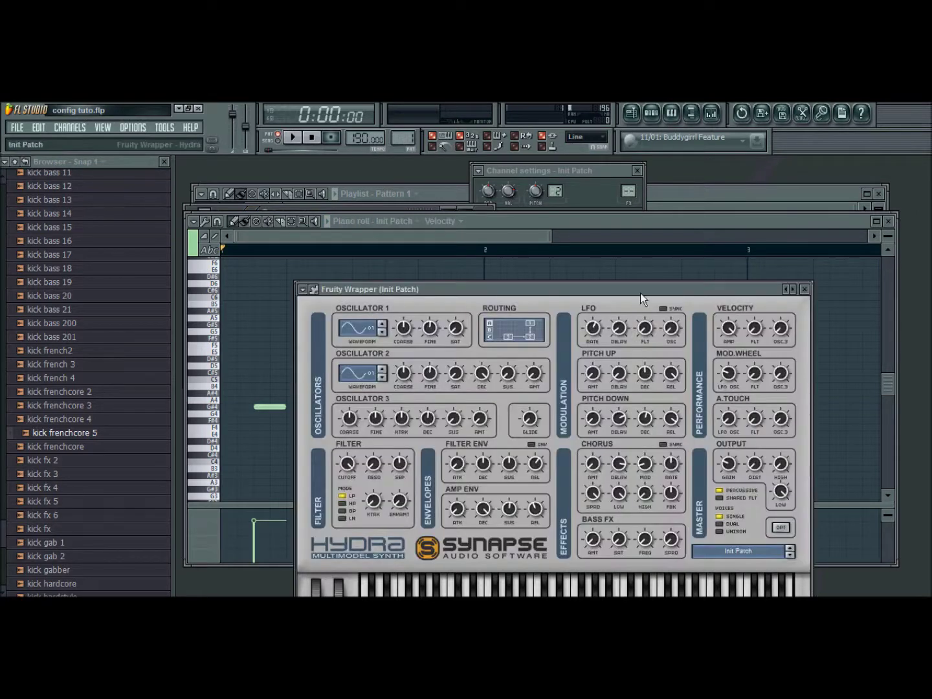
drag(640, 293, 634, 210)
click(347, 243)
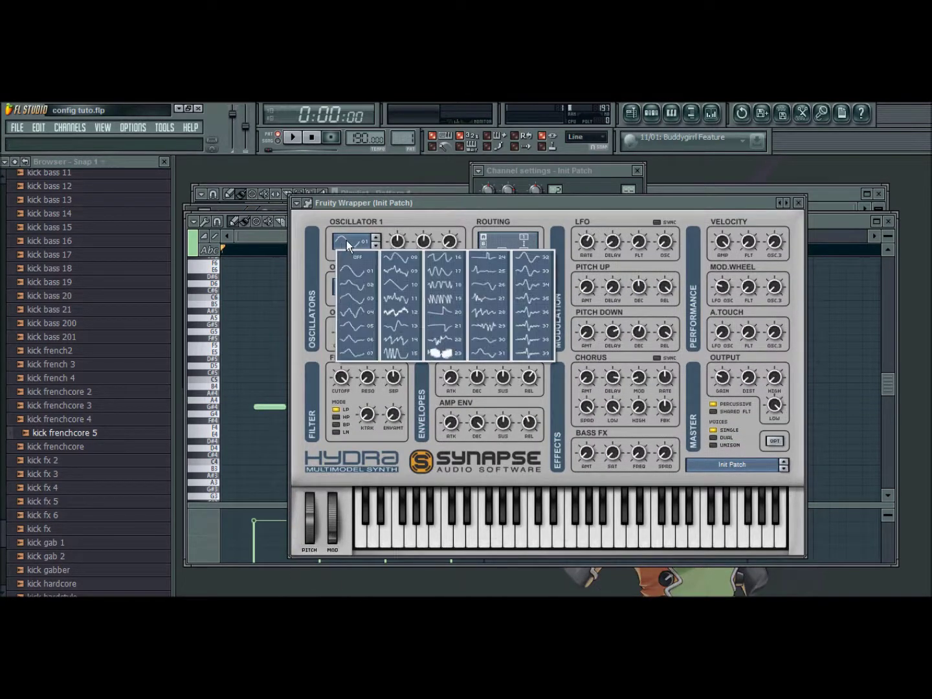
click(439, 352)
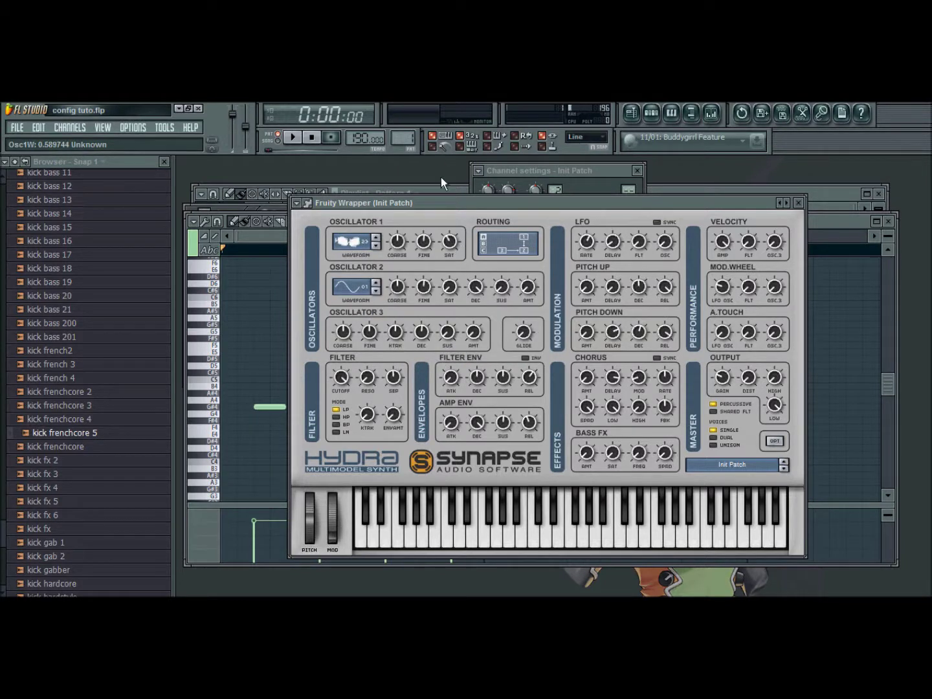
click(359, 289)
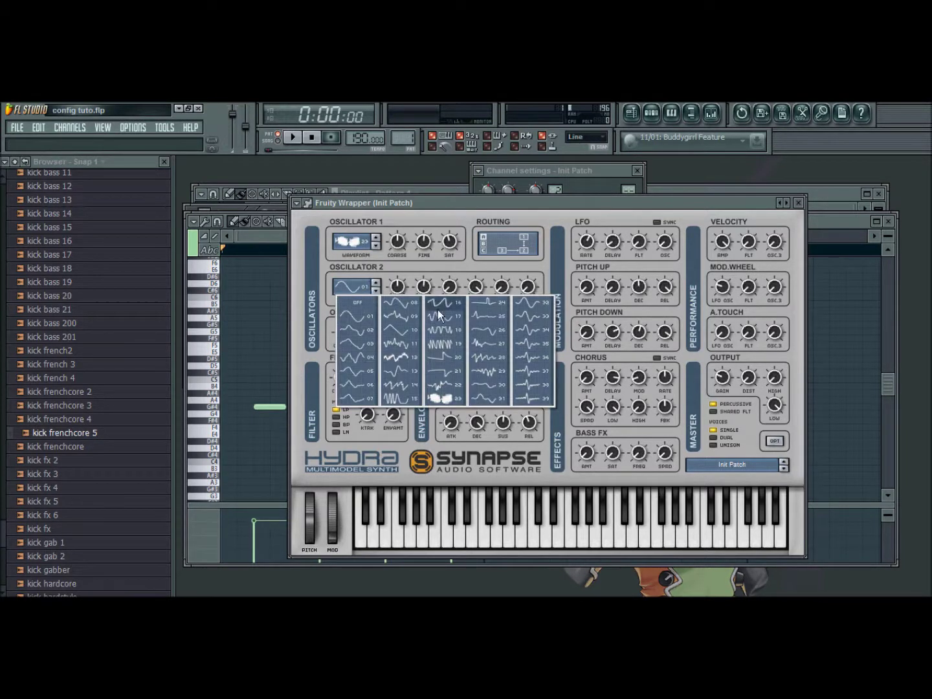
click(441, 329)
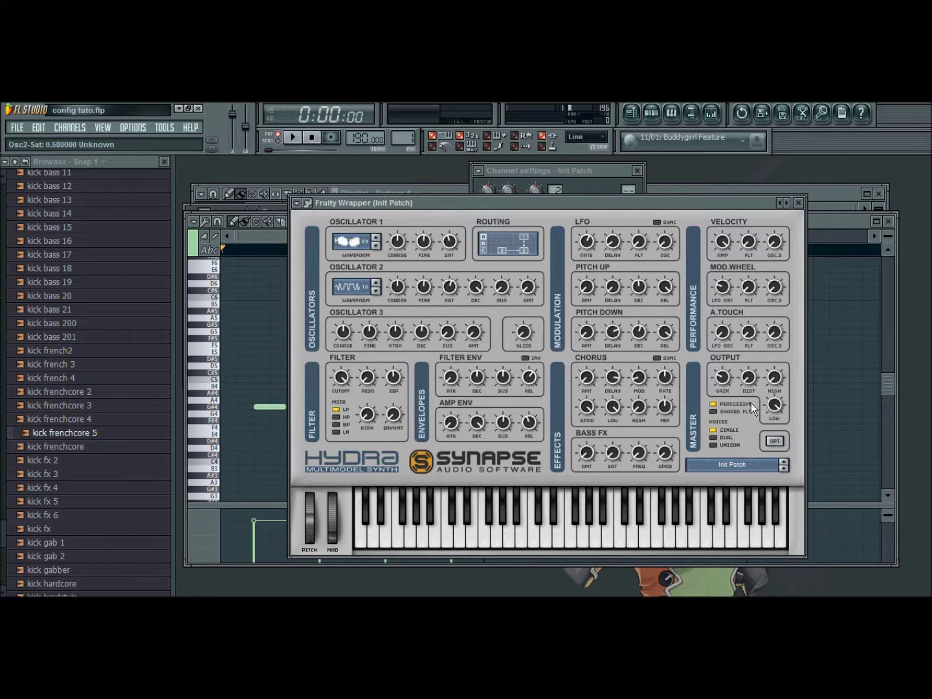
Step: Play the pattern repeatedly to audition the Hydra offbeat sound against the kick
click(293, 137)
click(311, 138)
click(293, 137)
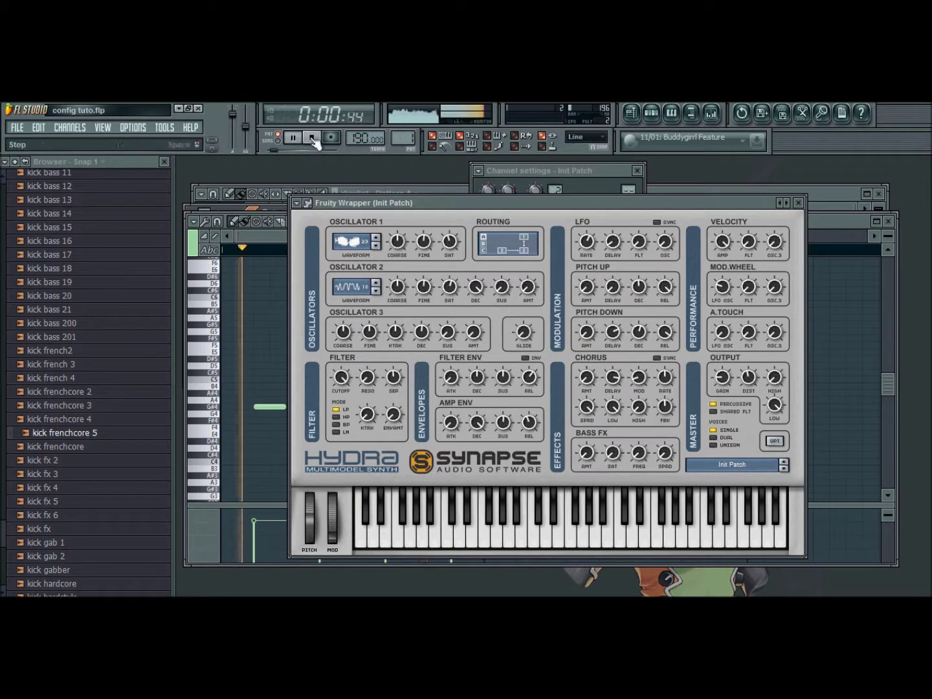
click(313, 138)
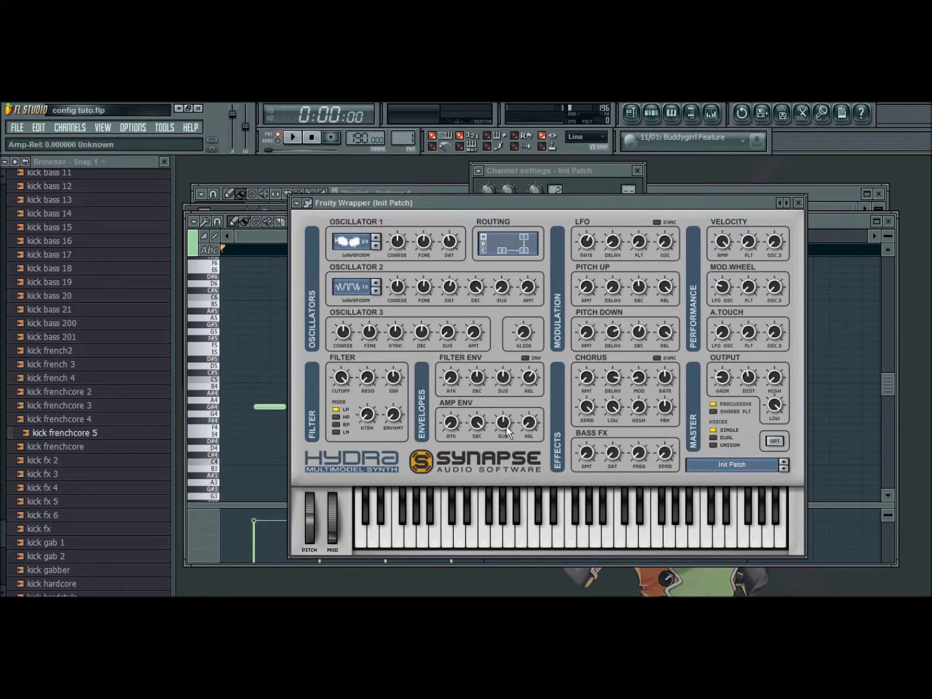
click(293, 136)
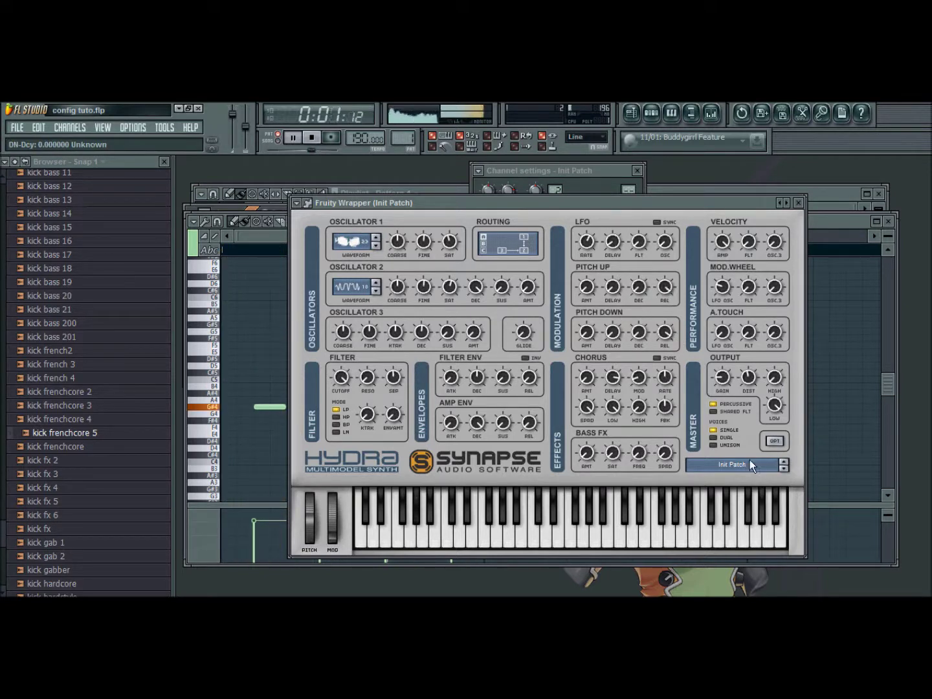
click(318, 139)
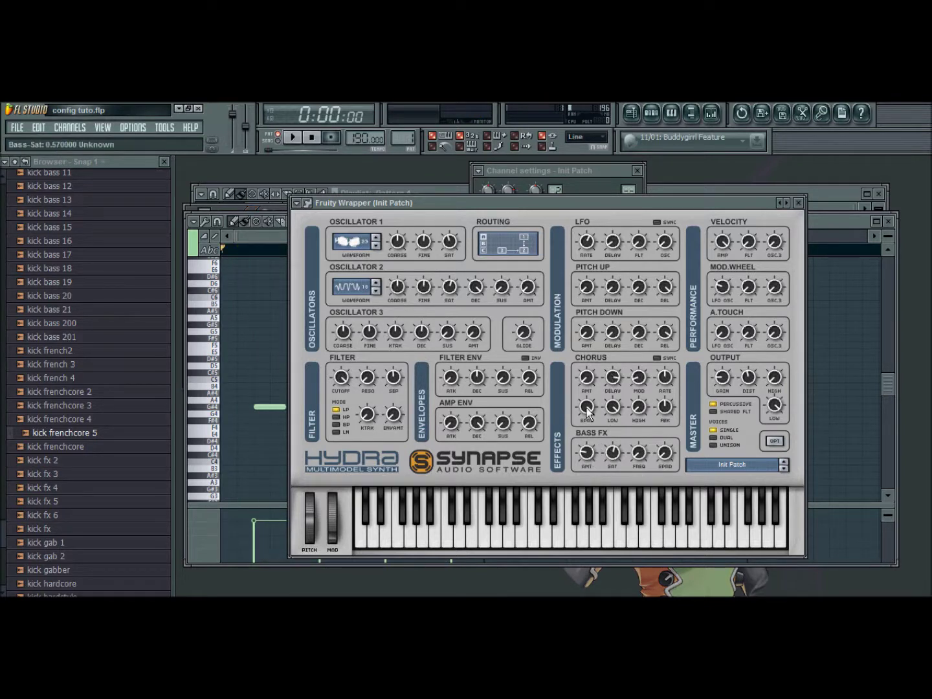
Step: Tune Hydra's Bass FX with the pattern playing, using saturation 0.57 and adjusting the frequency and spread
click(293, 136)
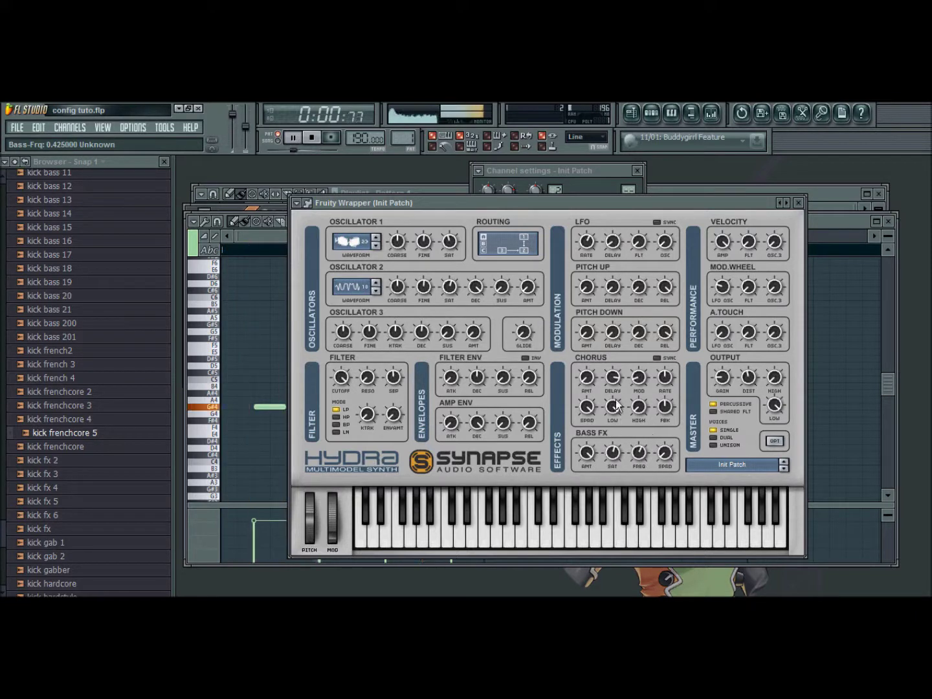
drag(637, 406, 668, 431)
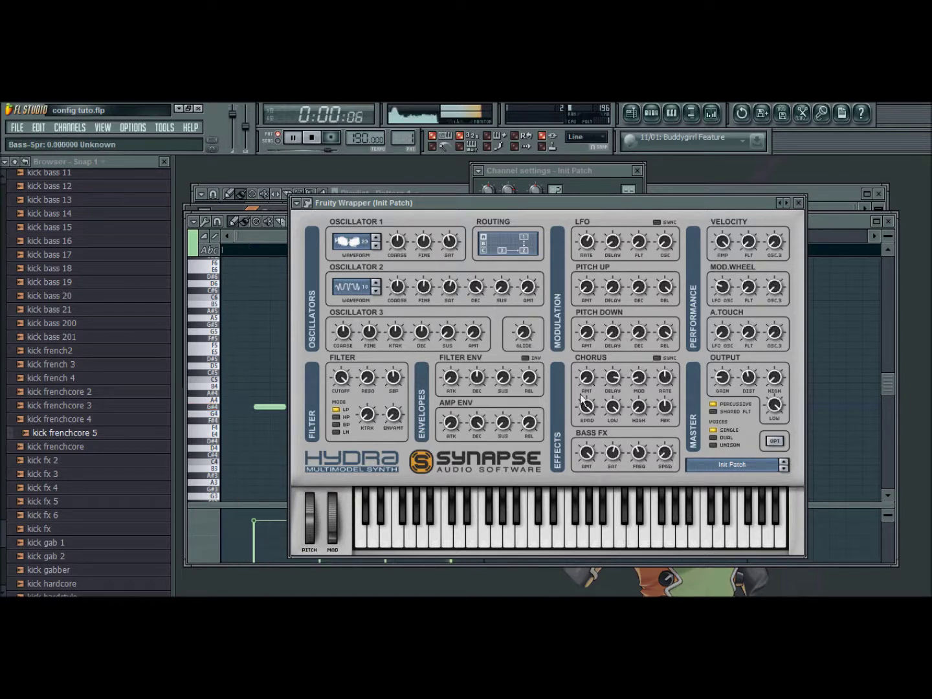
click(315, 143)
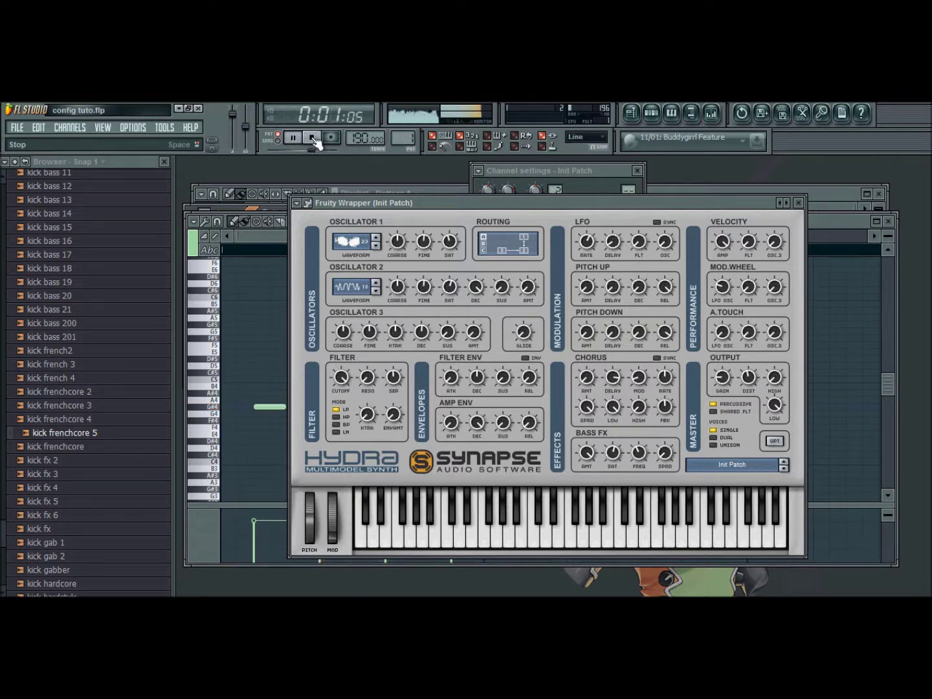
click(314, 141)
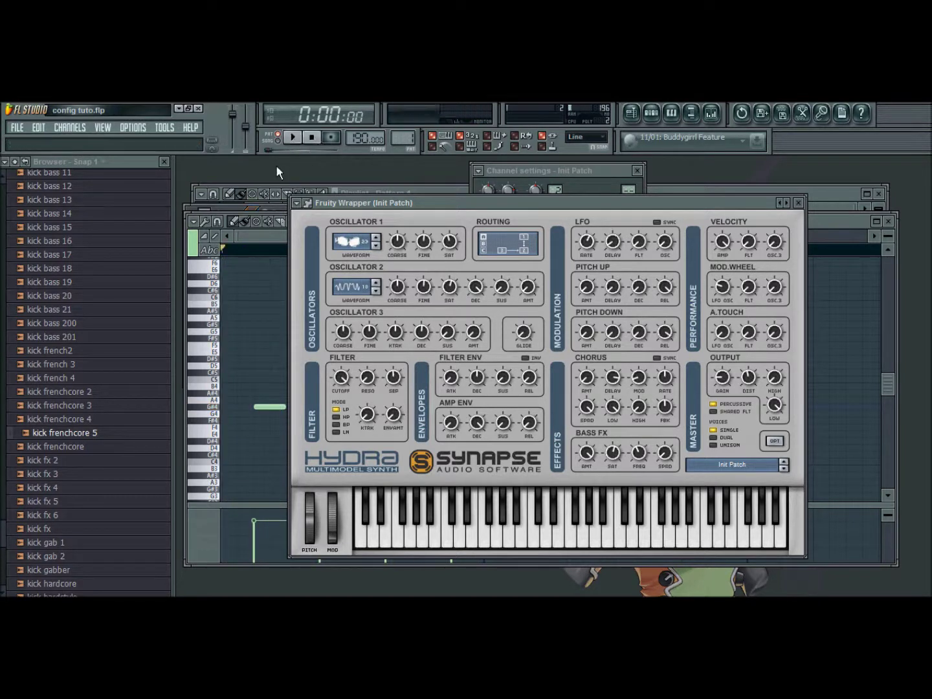
Step: Bring up the step sequencer and play Pattern 1 to check the kick and Hydra channels together
click(277, 168)
click(295, 138)
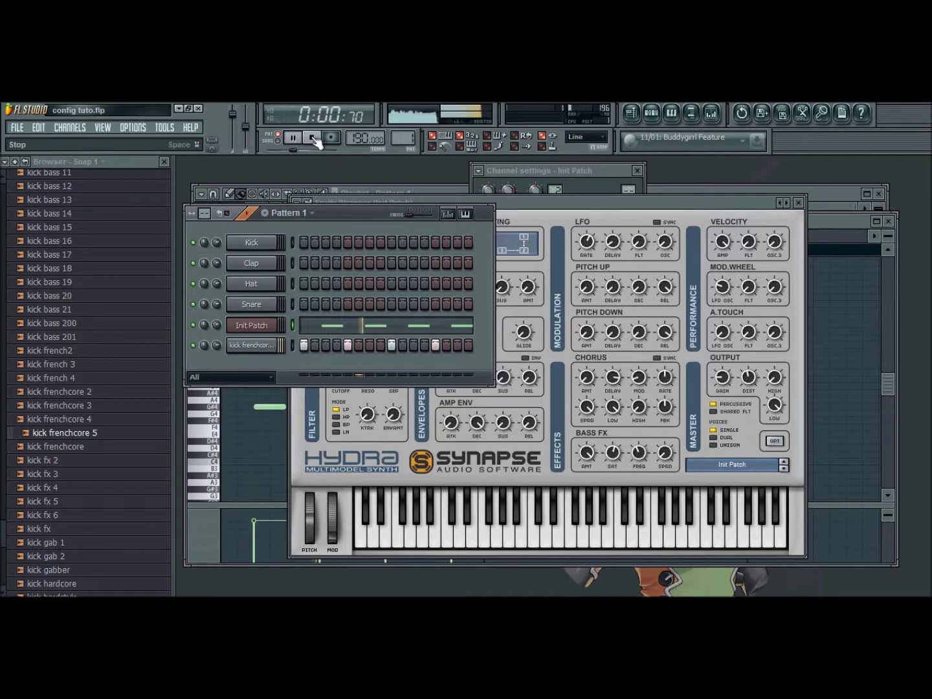
click(315, 143)
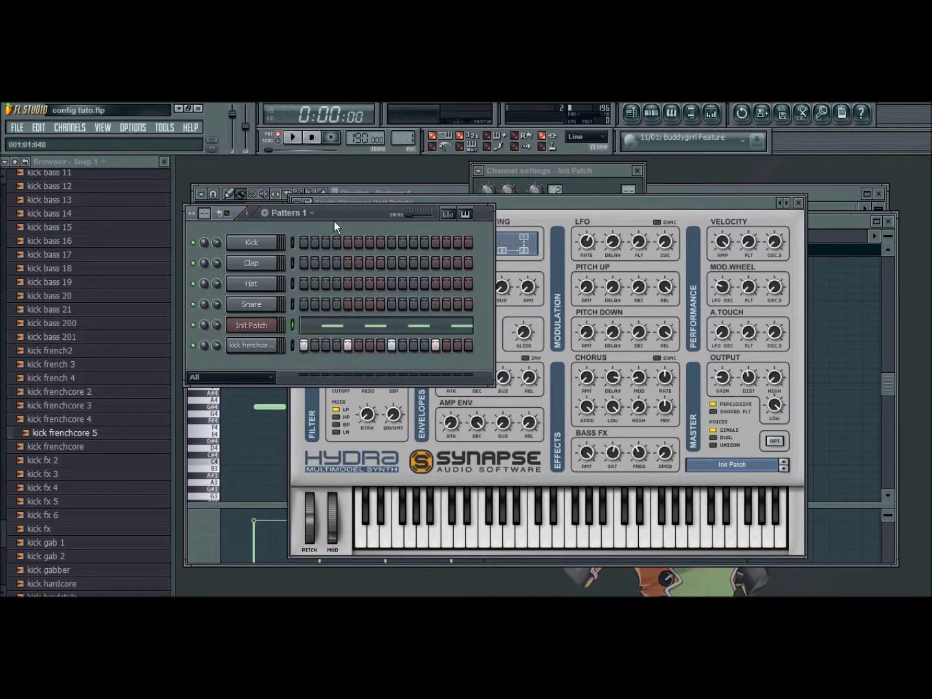
Step: Open the Init Patch channel's settings and route the Hydra synth to mixer track 4, the Bass track
drag(336, 215, 334, 209)
click(264, 318)
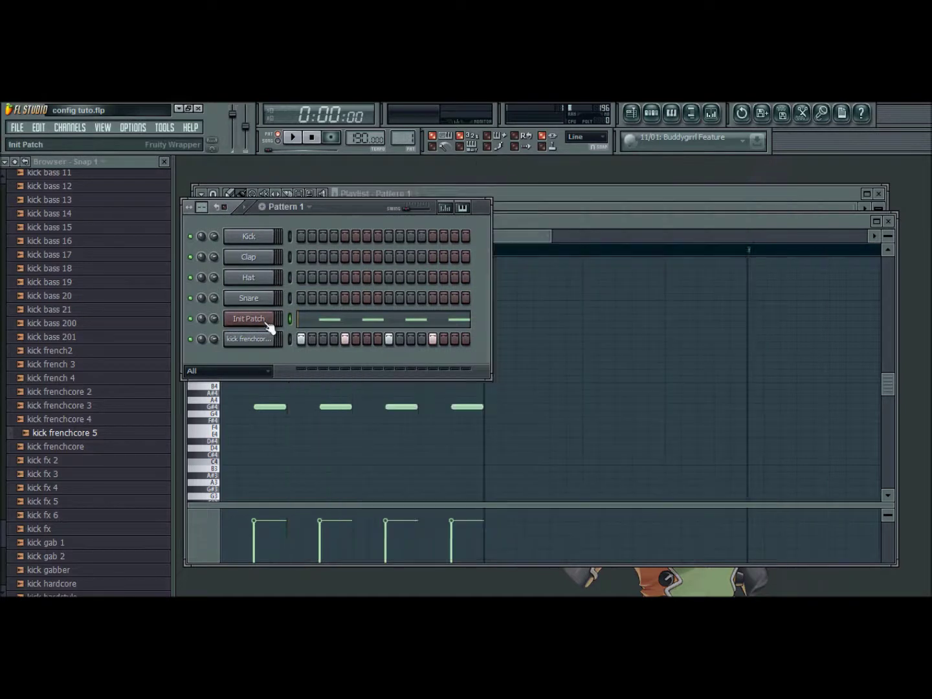
click(265, 318)
drag(624, 205, 633, 243)
drag(621, 170, 649, 176)
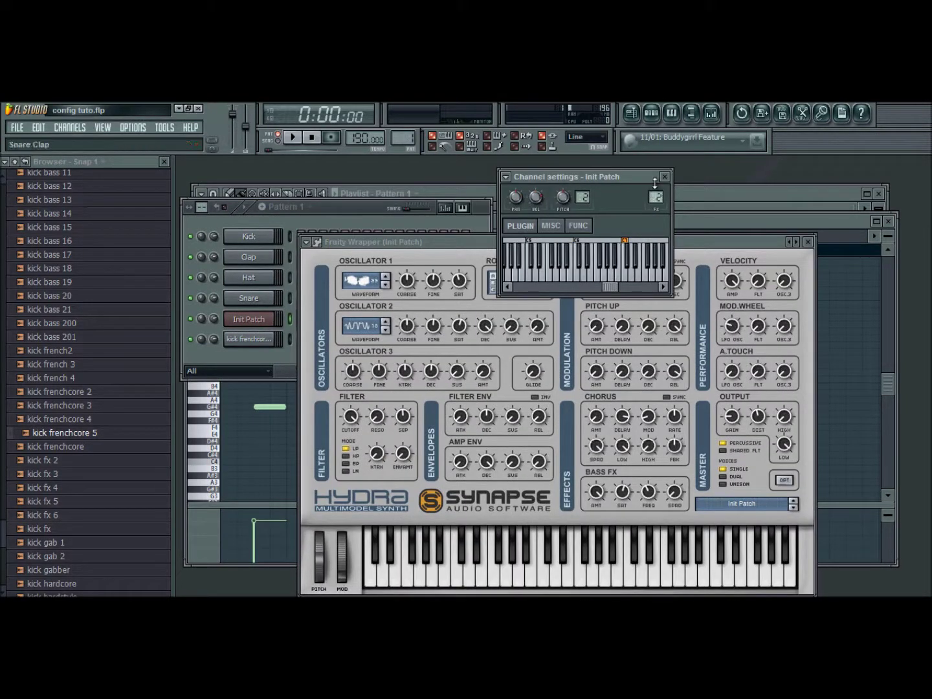
double_click(655, 197)
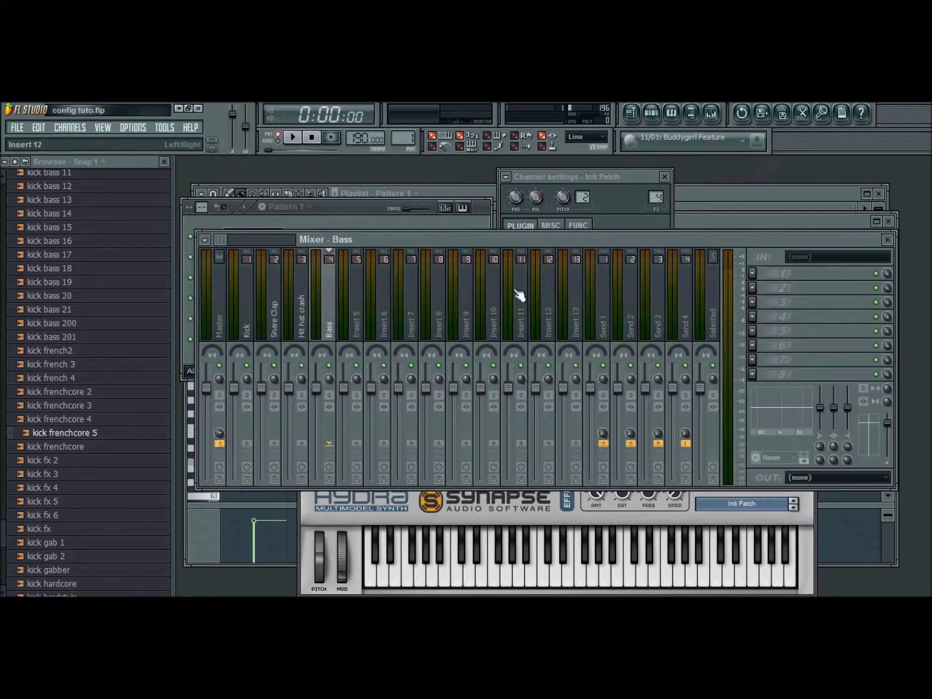
Step: Load the saved mixer track state "frenchcore" from the Mixer presets folder onto the Bass track
click(207, 240)
mouse_move(309, 340)
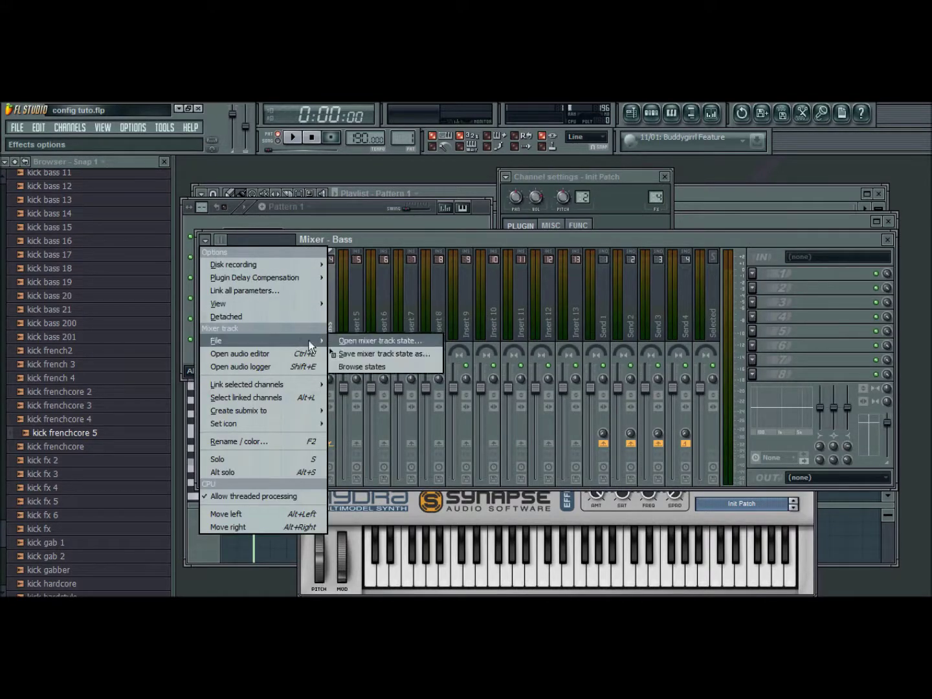
click(347, 340)
click(335, 381)
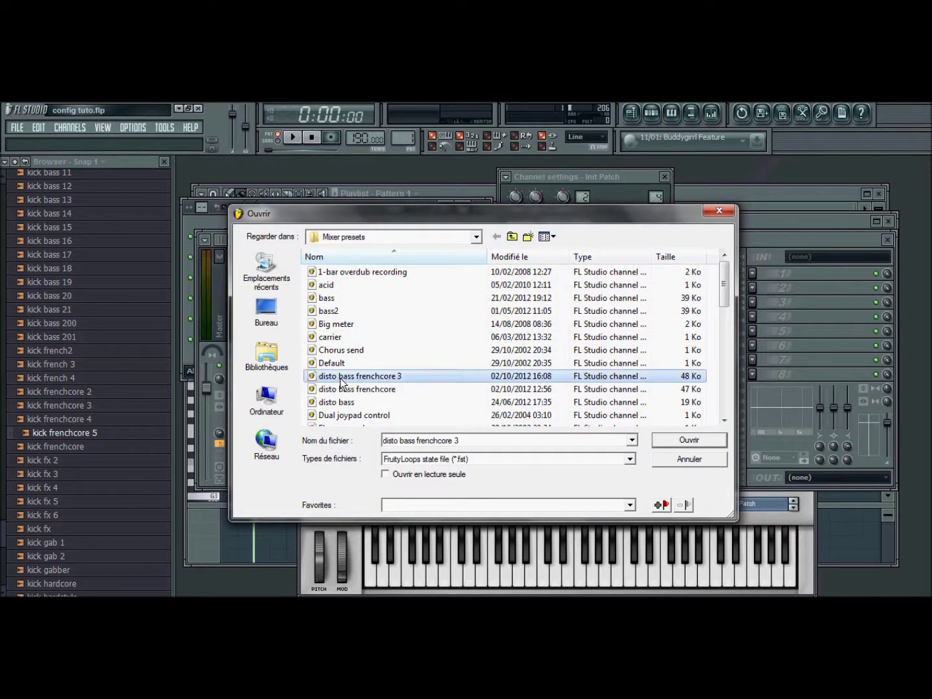
scroll(337, 387, down, 4)
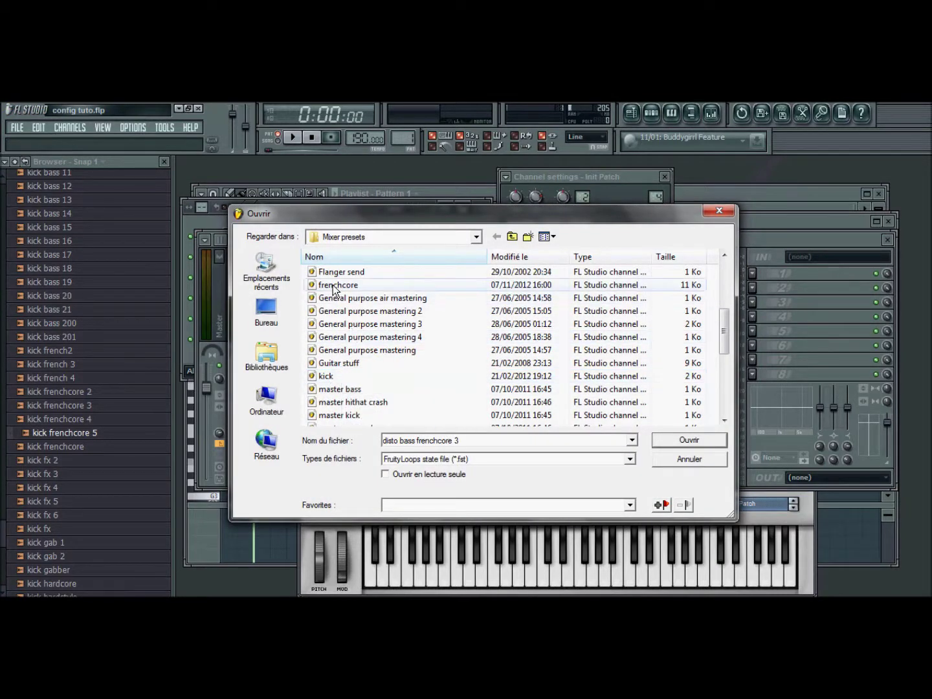
click(359, 289)
double_click(360, 287)
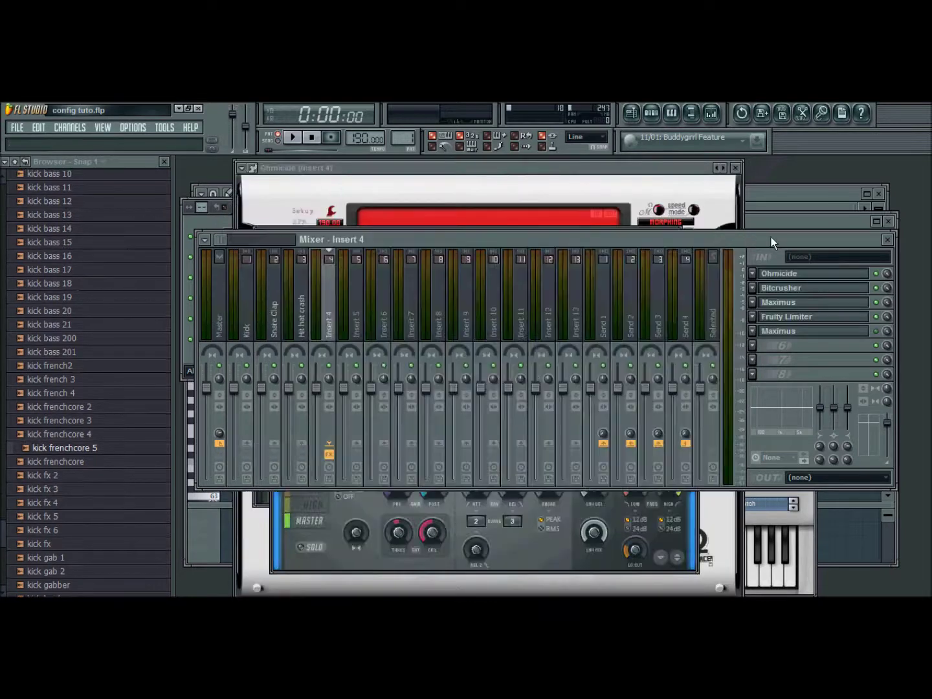
Step: Open Ohmicide on Insert 4 and inspect the crossover frequencies between its four bands
click(806, 276)
click(806, 275)
drag(577, 172, 555, 169)
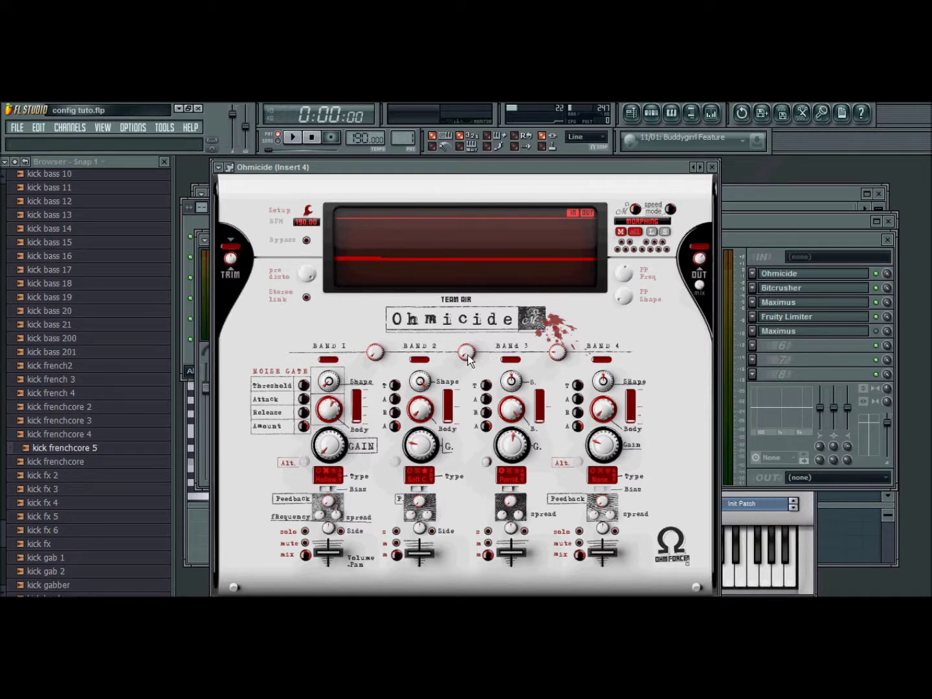
mouse_move(374, 357)
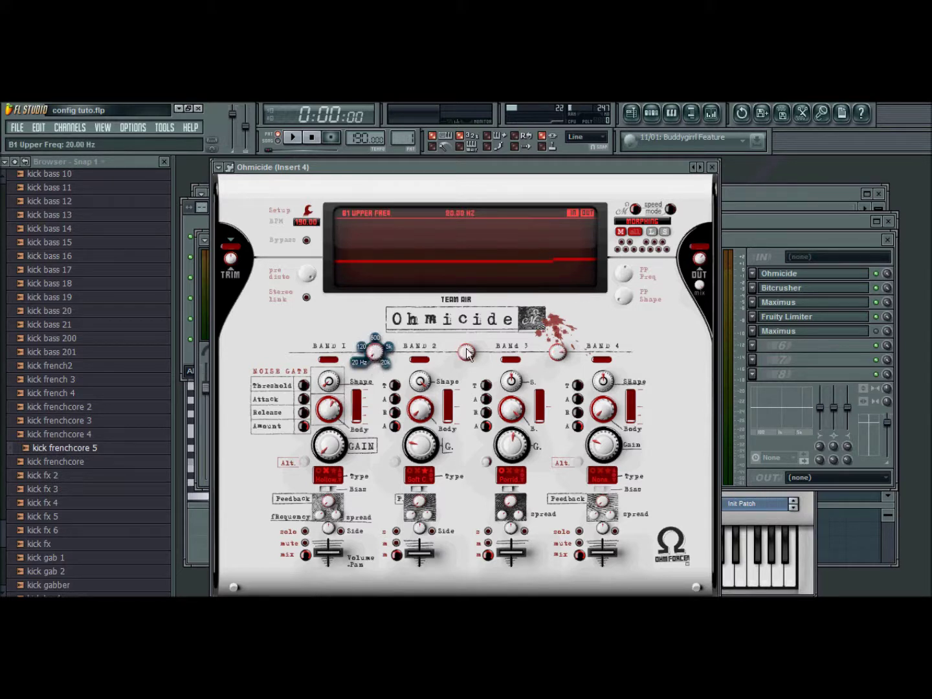
mouse_move(467, 353)
mouse_move(560, 352)
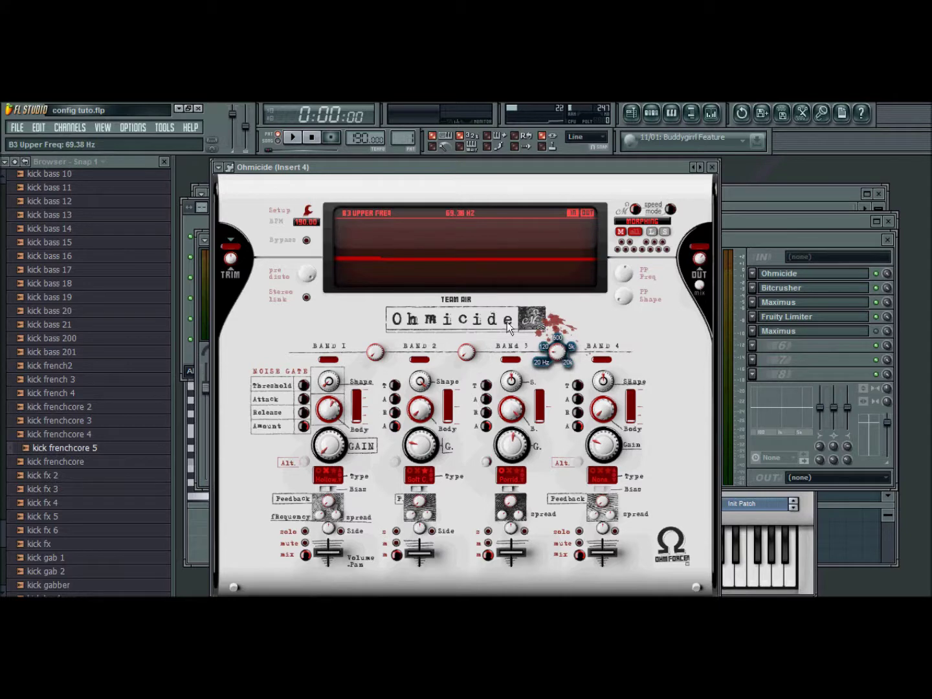
Step: Set Ohmicide's distortion type to Odd Soft Clip on Band 2 and to the Xxx Hollowed type on Band 1
click(417, 476)
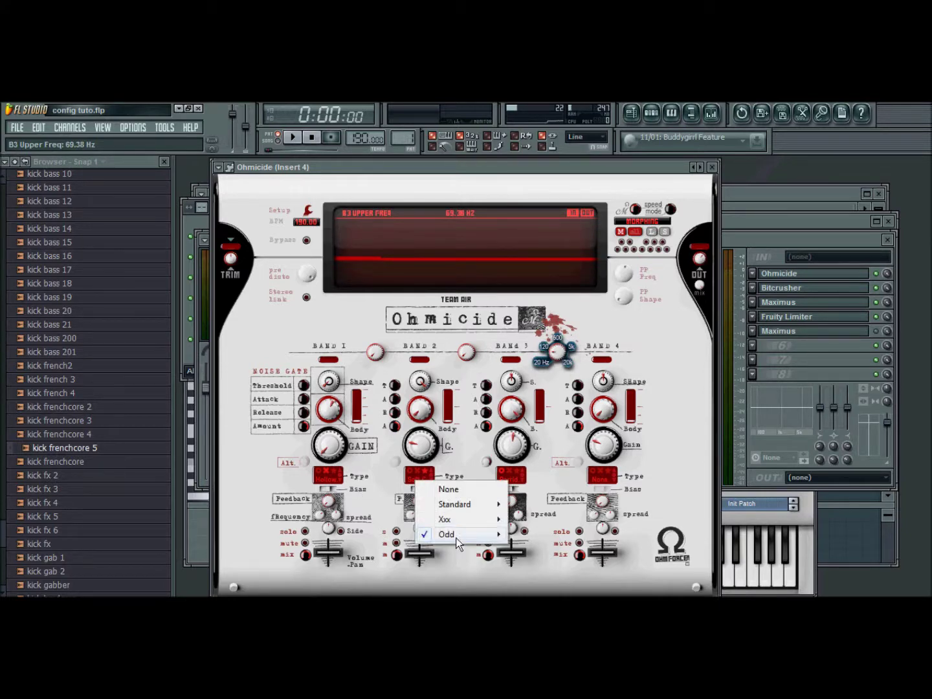
mouse_move(456, 536)
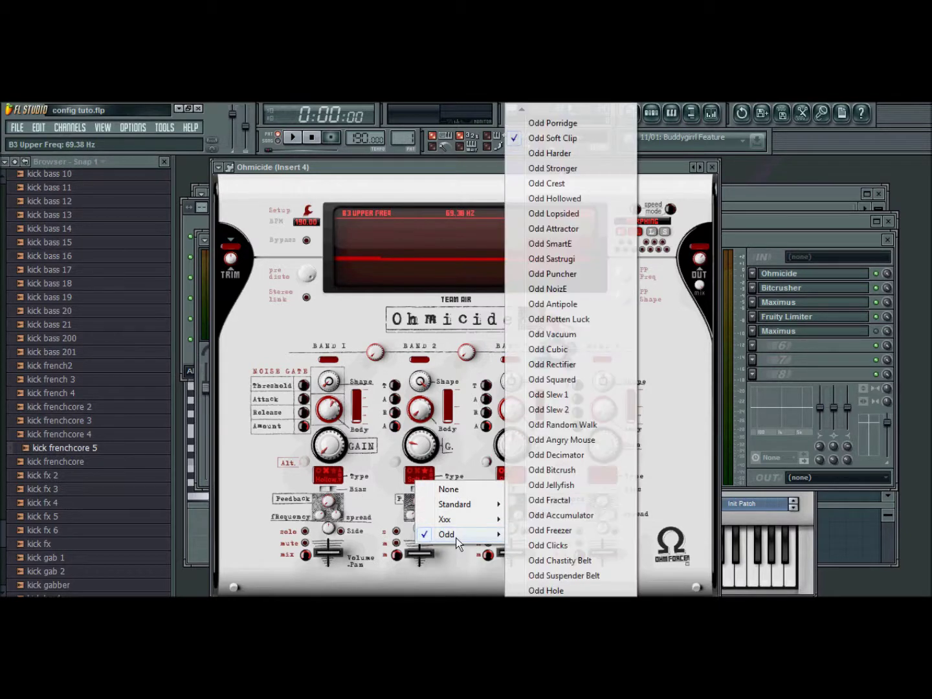
click(552, 138)
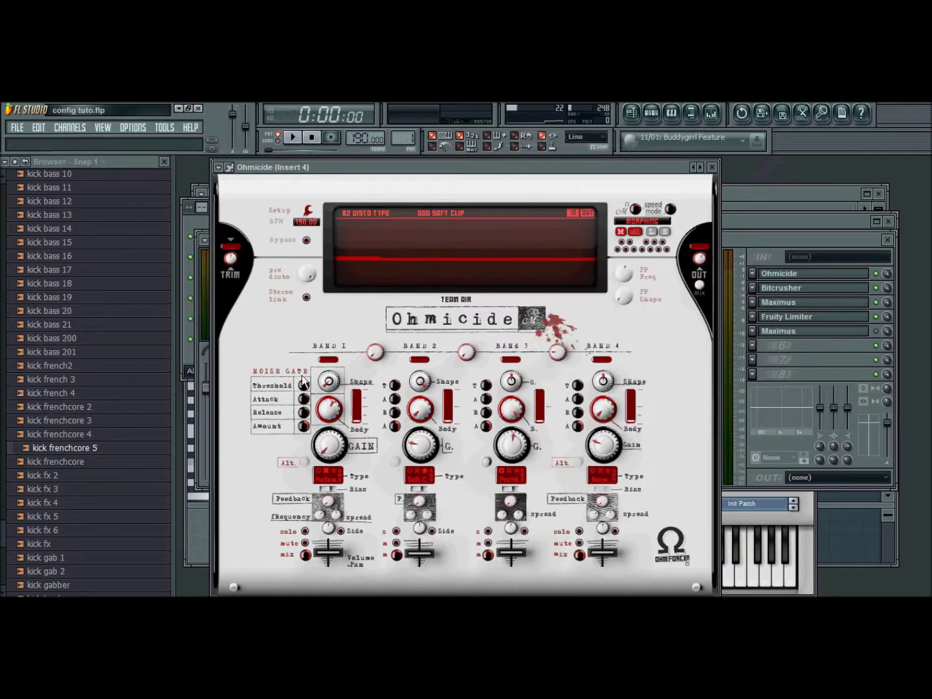
click(329, 479)
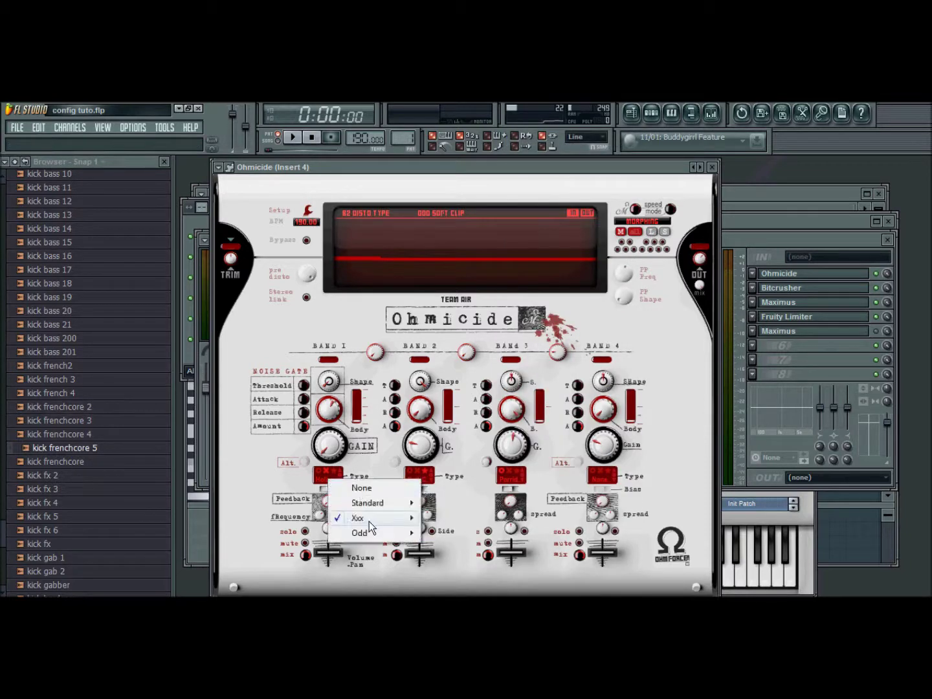
mouse_move(369, 518)
click(462, 198)
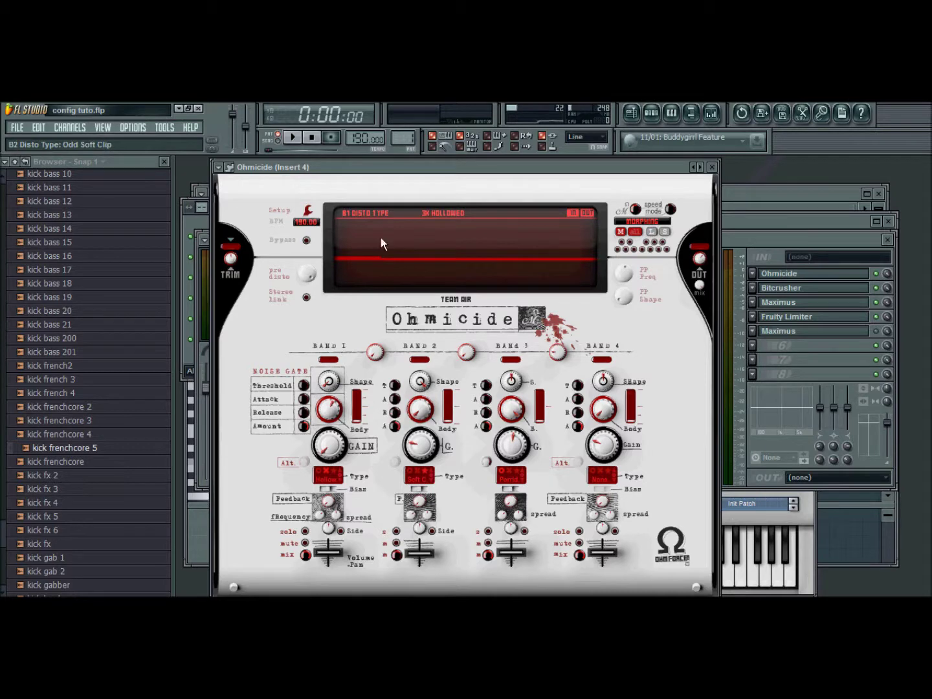
Step: Mute the Bitcrusher and reload Maximus in Insert 4's third effect slot with the Master aid 1 preset
click(877, 288)
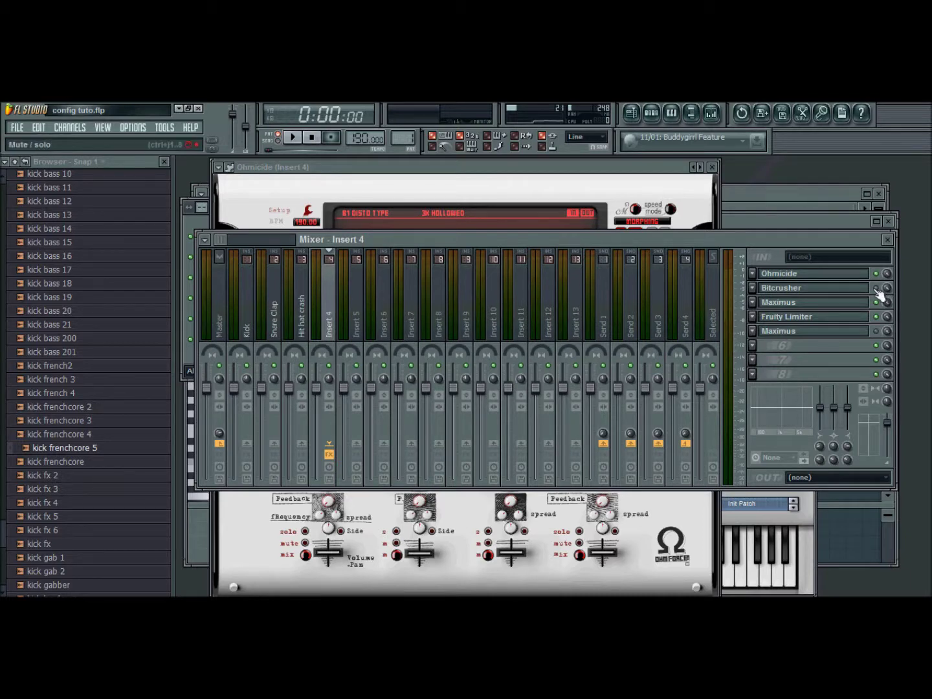
click(779, 302)
drag(601, 233, 609, 213)
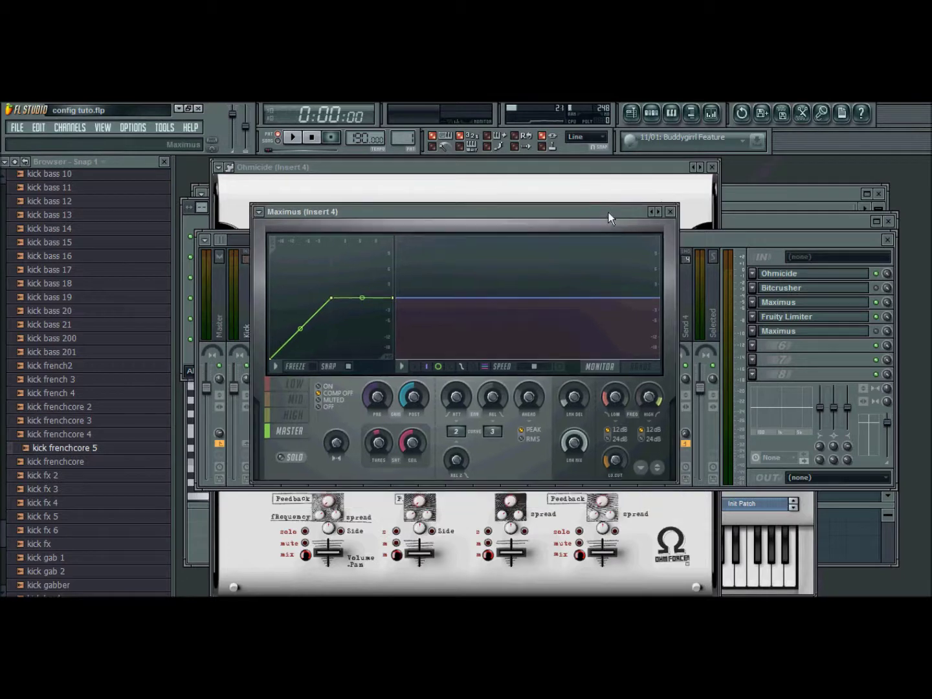
click(752, 303)
mouse_move(784, 317)
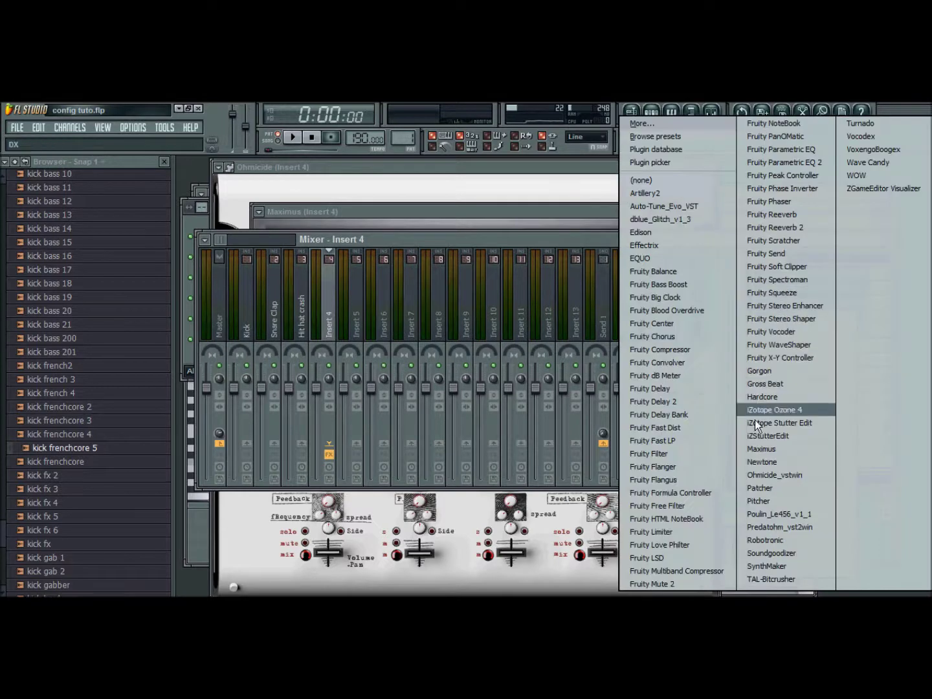
click(762, 449)
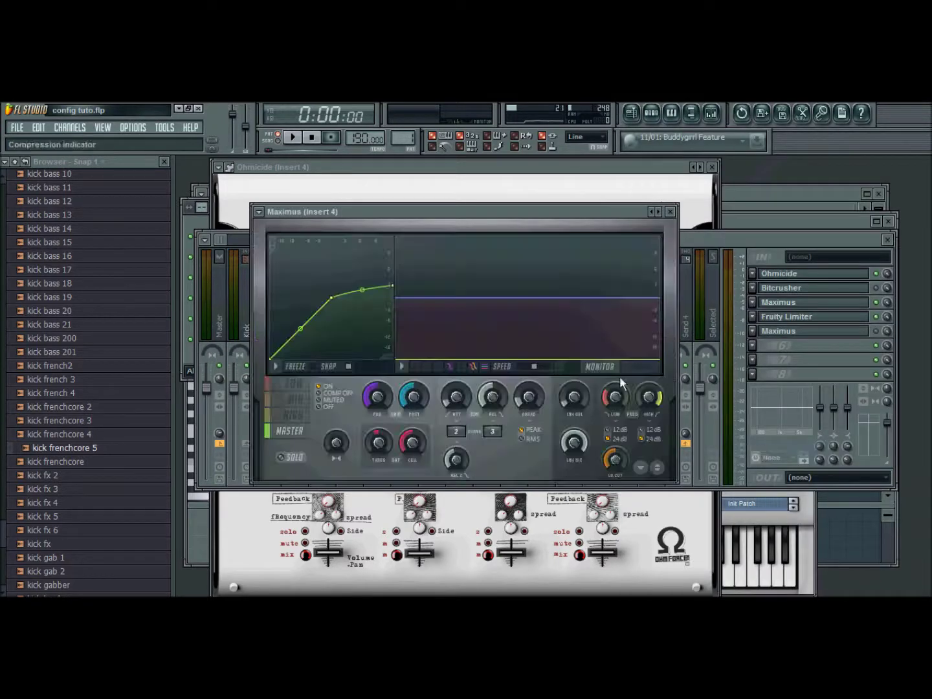
click(658, 212)
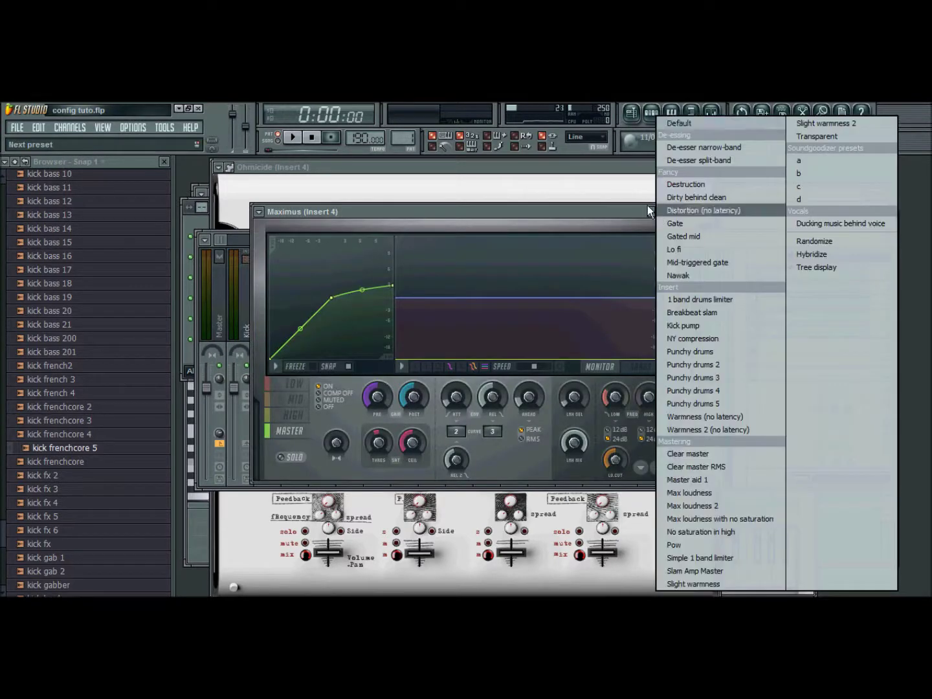
click(683, 480)
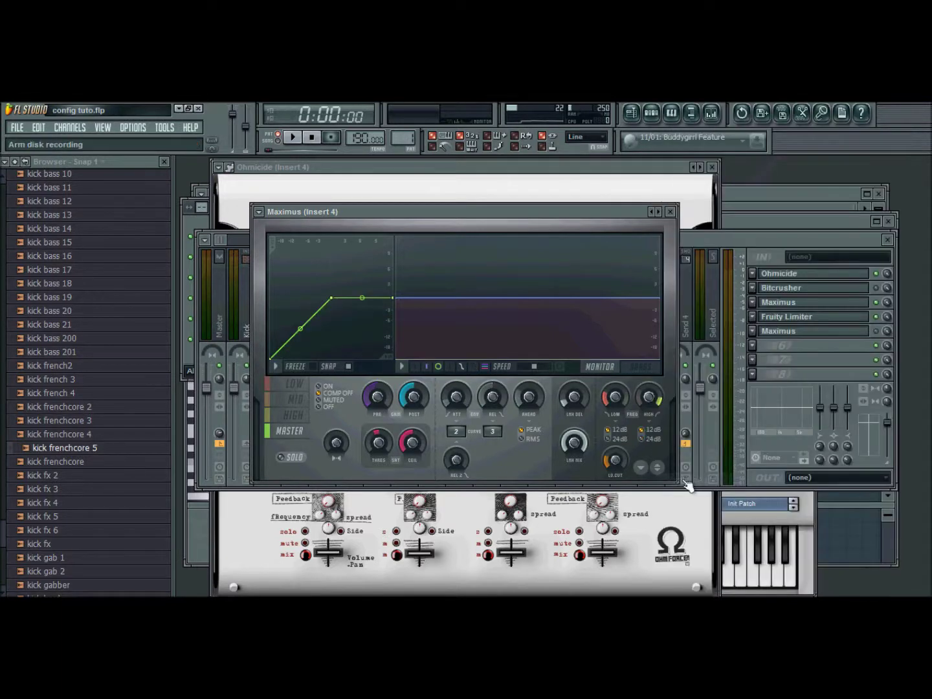
Step: Load a fresh Fruity Limiter into Insert 4's fourth effect slot
click(751, 317)
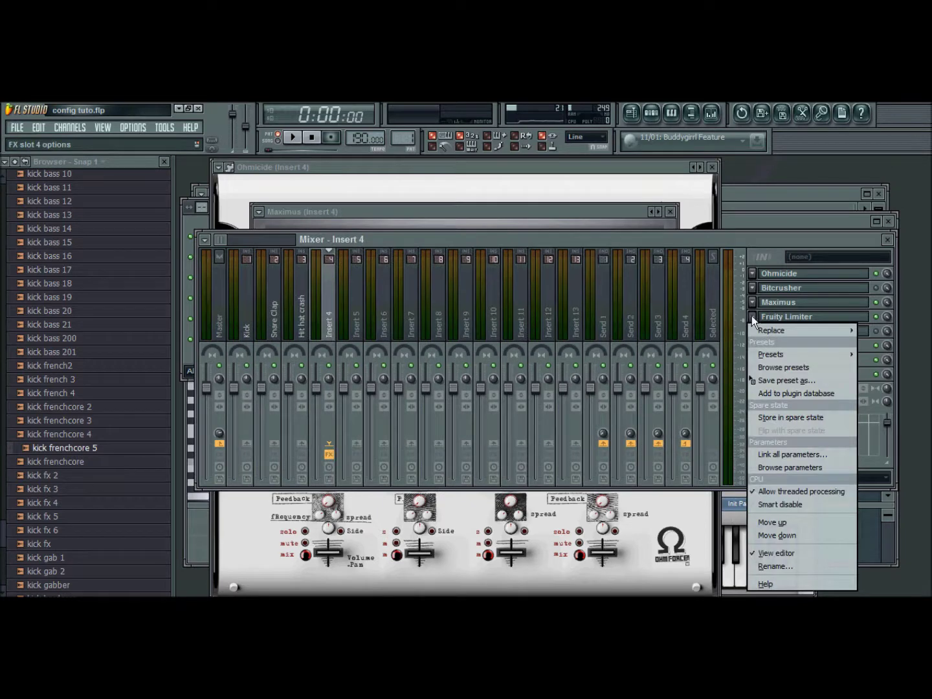
mouse_move(760, 329)
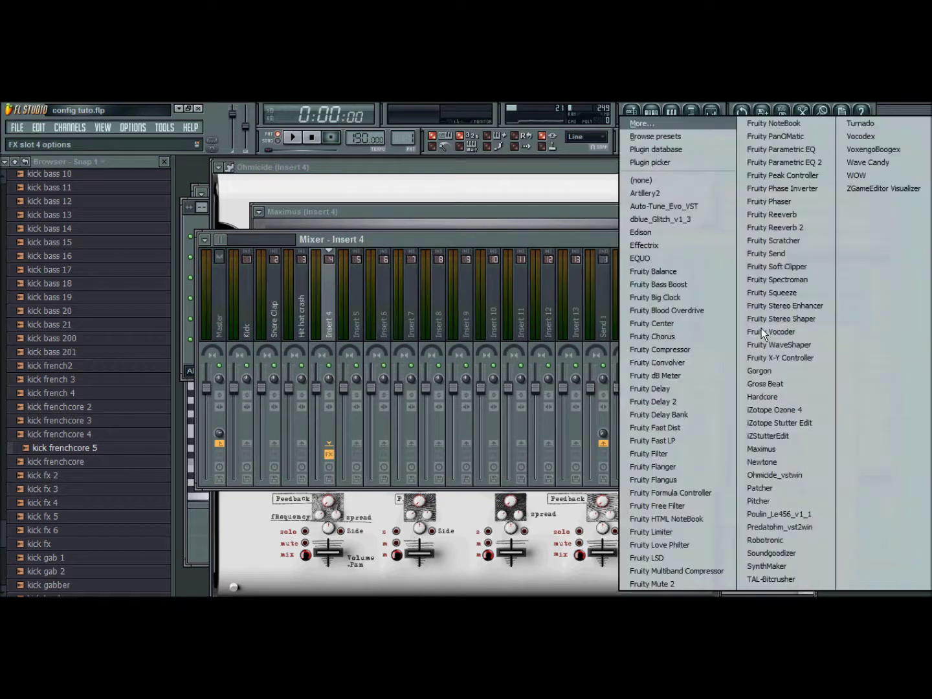
click(650, 532)
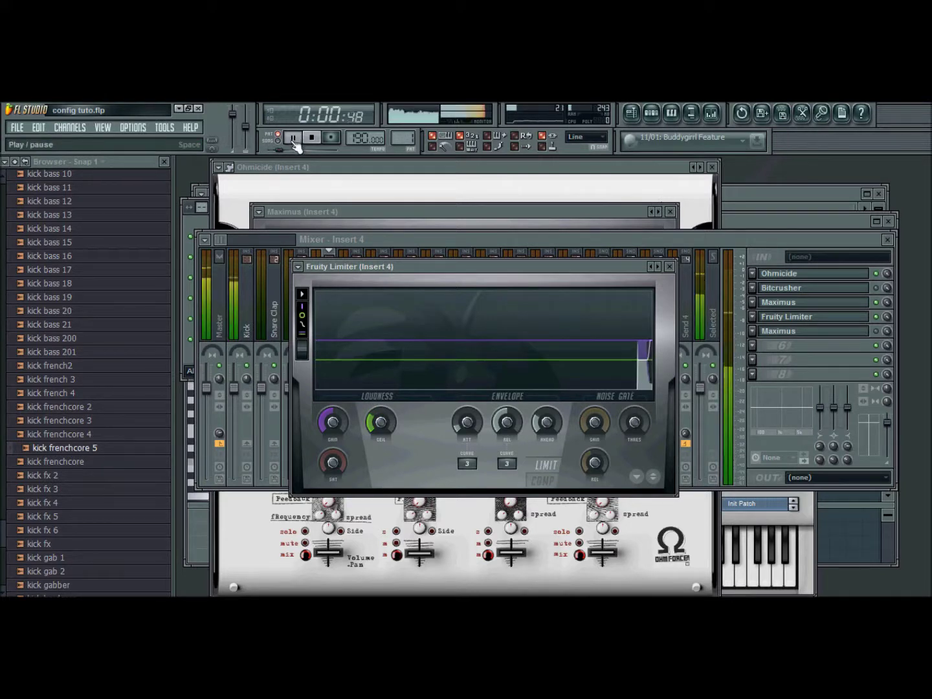
Step: Audition the playing pattern with the step sequencer in view, switching the Bitcrusher on to compare the sound
key(F6)
drag(362, 210, 378, 216)
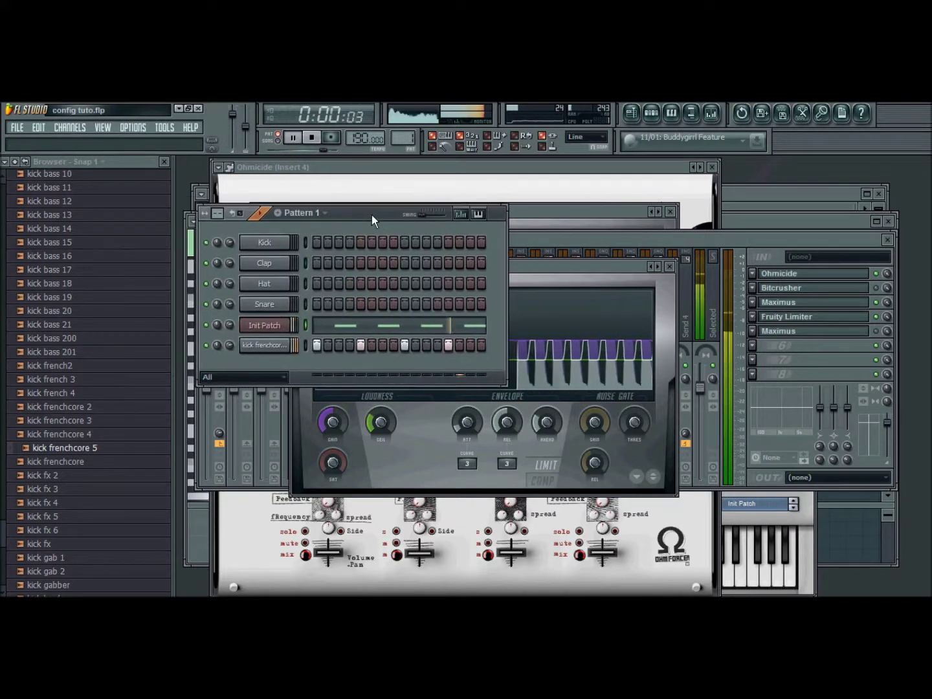
drag(573, 268, 608, 300)
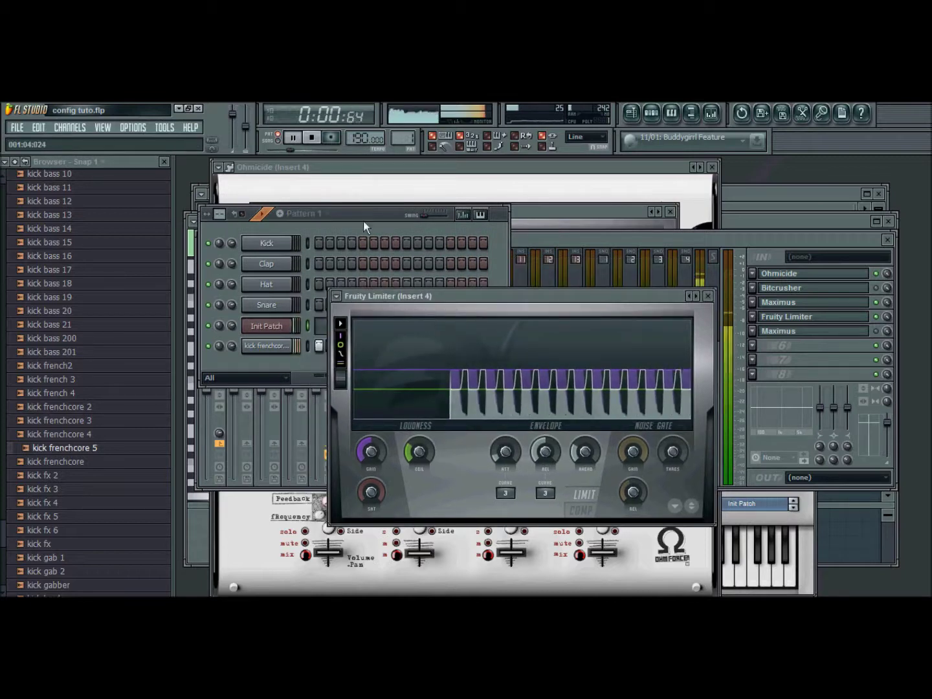
drag(364, 217, 365, 199)
click(885, 297)
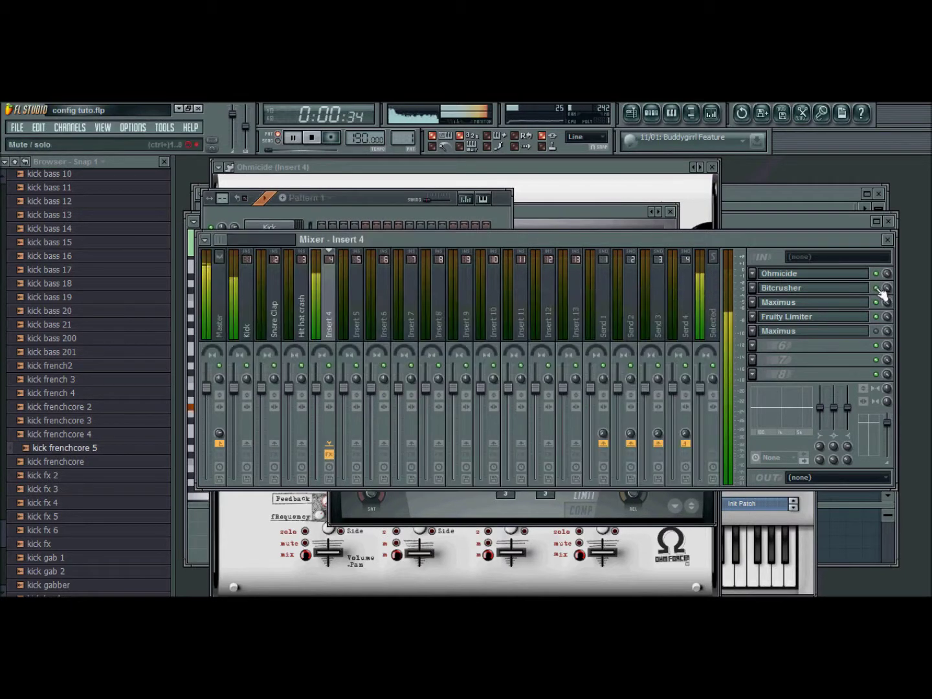
Step: Remove the Bitcrusher from effect slot 2 and the second Maximus from slot 5, and stop the pattern
click(751, 288)
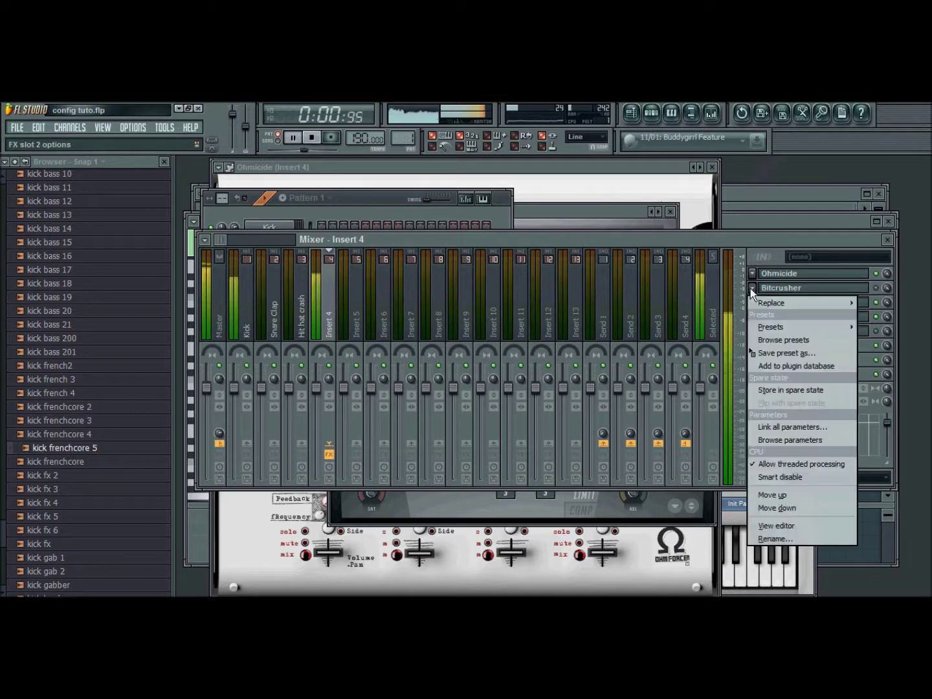
mouse_move(767, 303)
click(761, 448)
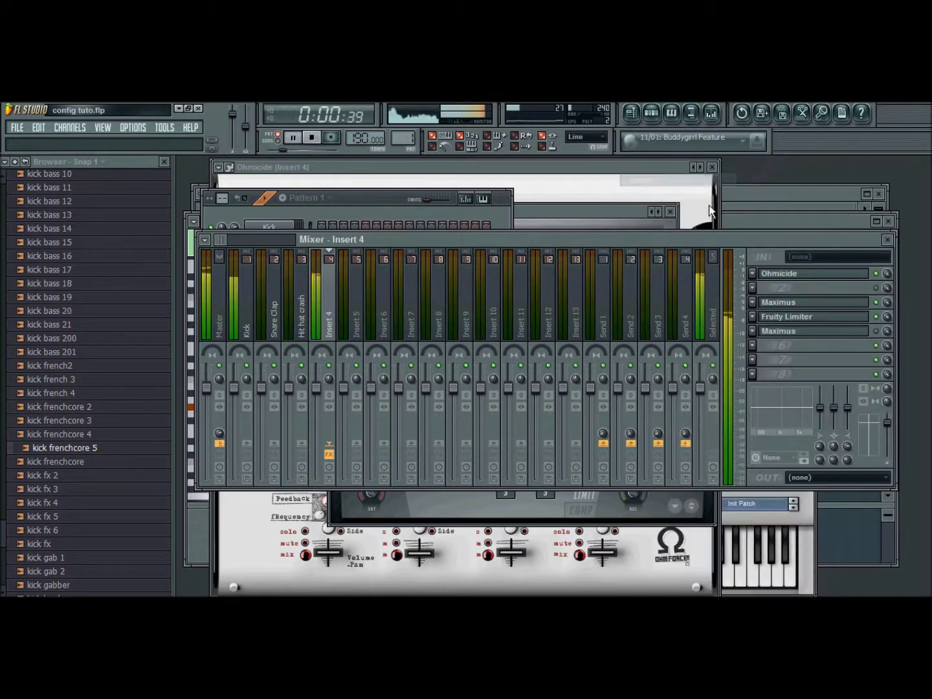
click(760, 333)
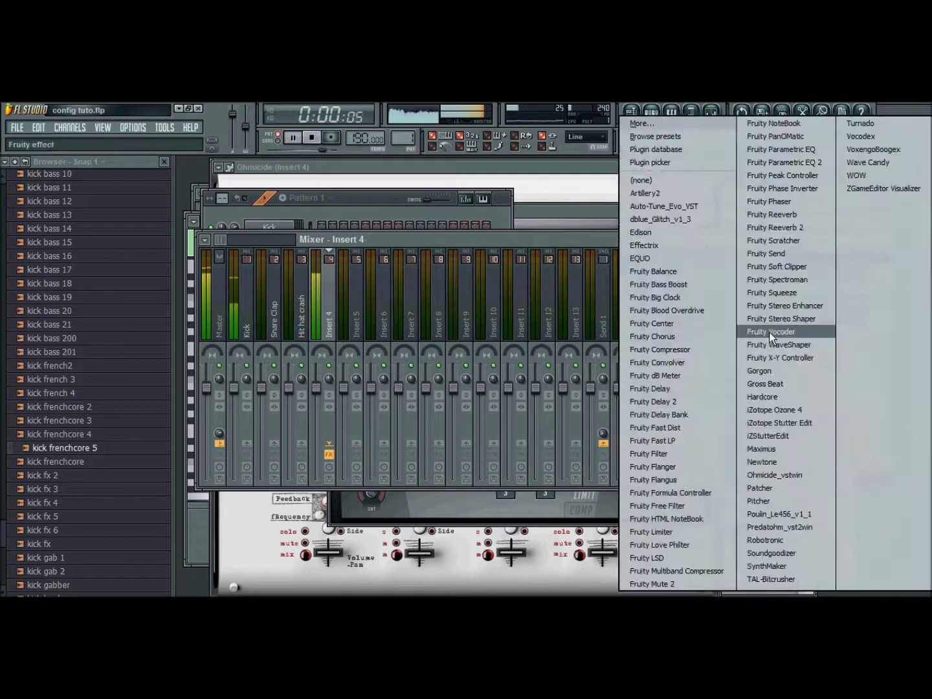
click(670, 191)
drag(379, 196, 385, 202)
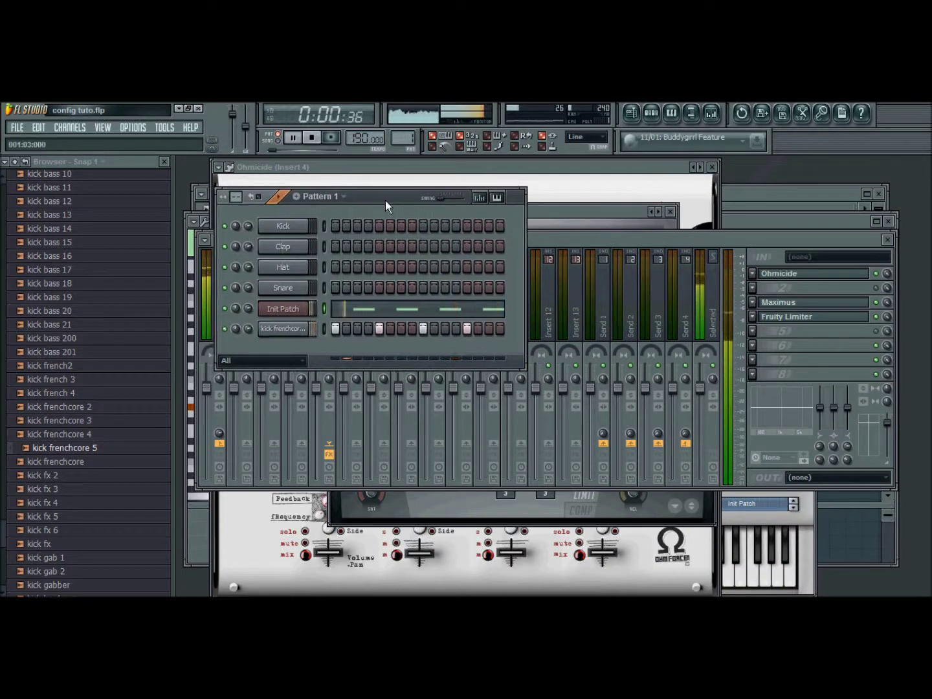
click(313, 142)
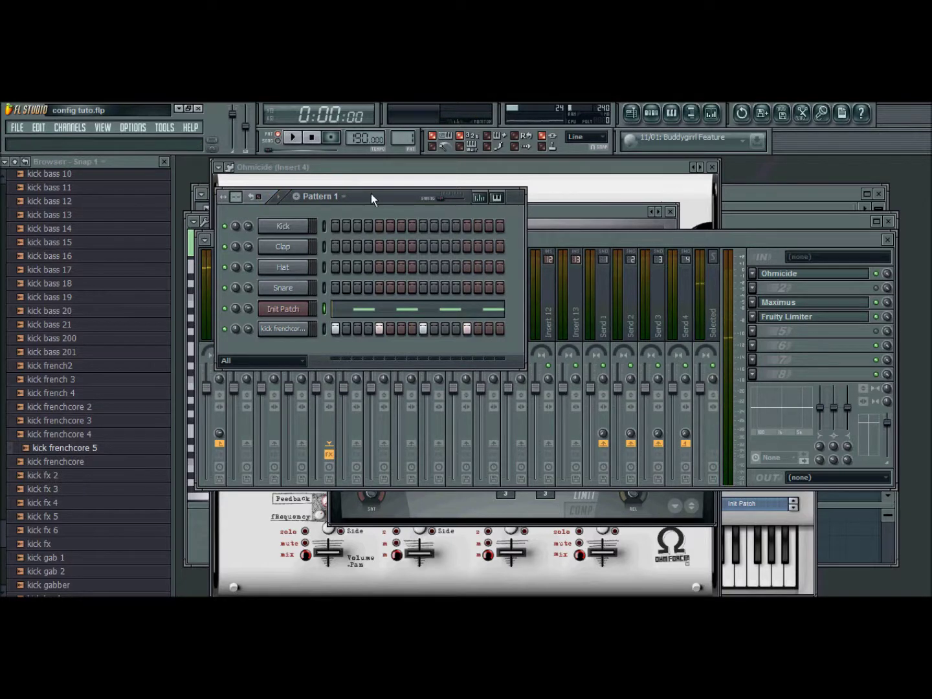
Step: Open the Hydra synth from the Init Patch channel and start playing the pattern
drag(371, 193, 391, 194)
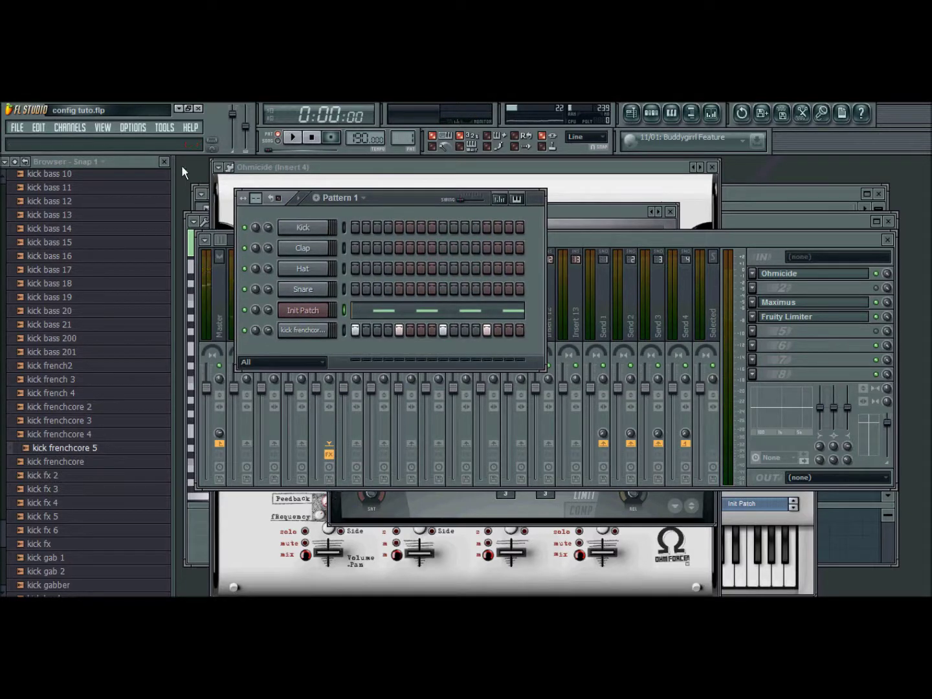
click(310, 310)
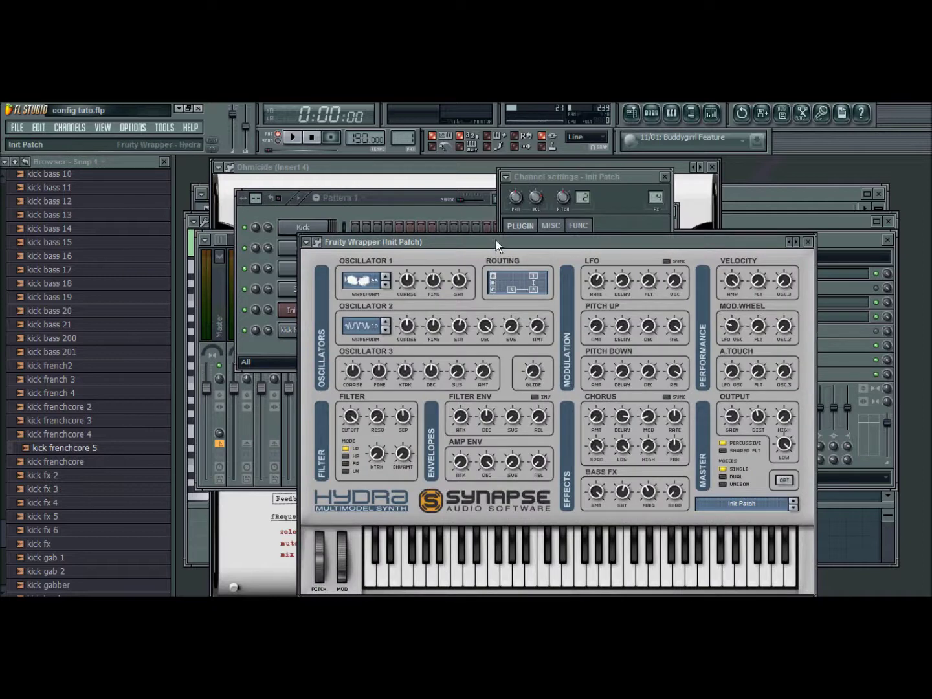
drag(495, 240, 478, 201)
key(space)
Step: Audition several alternative waveforms on Hydra's oscillator 1 and return it to waveform 23
click(354, 241)
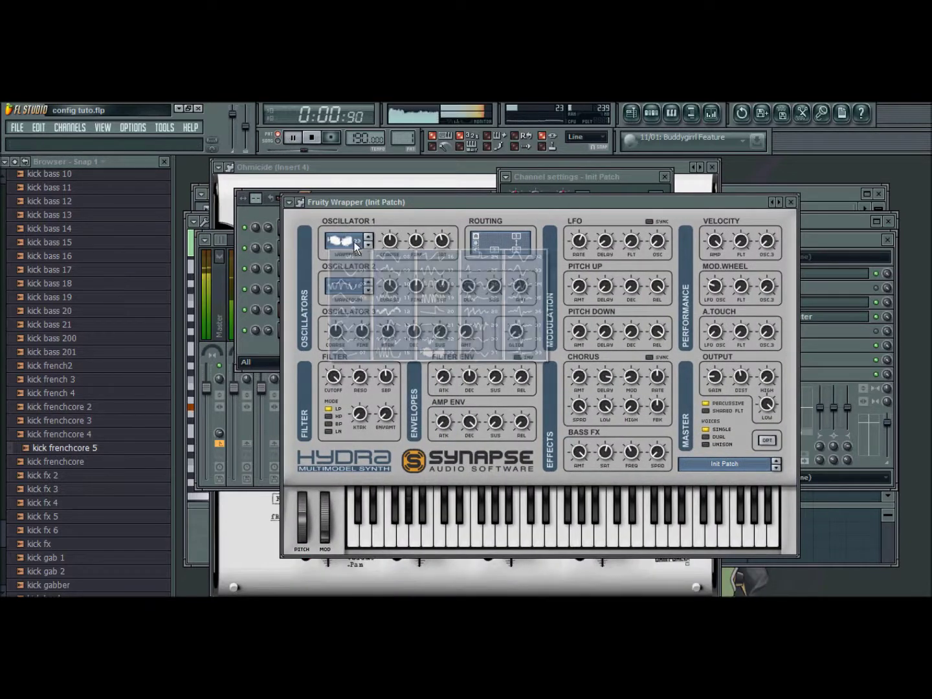
click(437, 298)
click(343, 242)
click(437, 284)
click(348, 242)
click(440, 335)
click(350, 243)
click(491, 308)
click(343, 240)
click(532, 310)
click(343, 241)
click(533, 337)
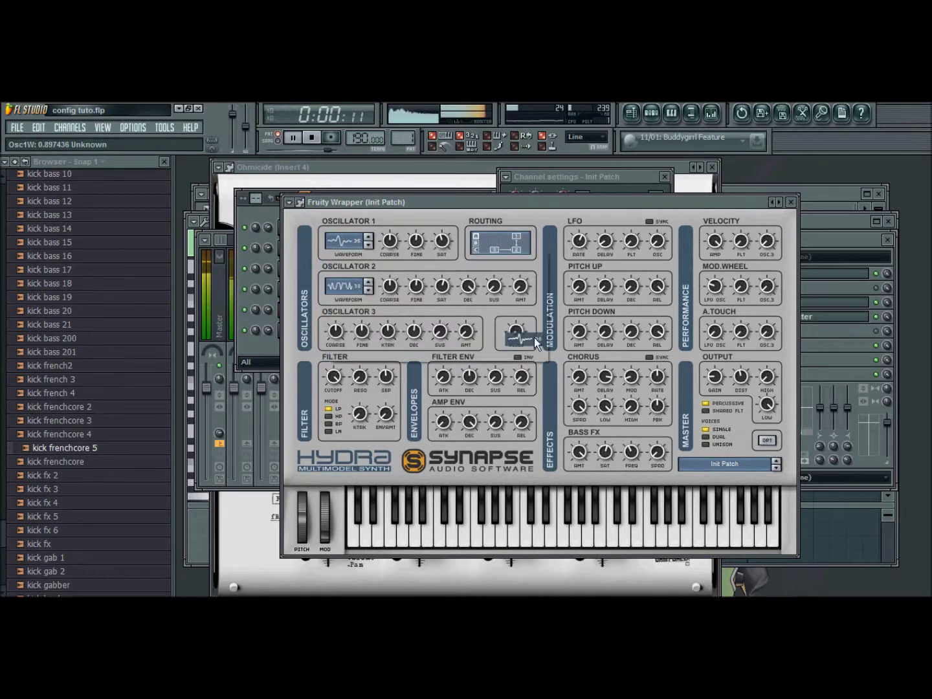
click(342, 241)
click(382, 330)
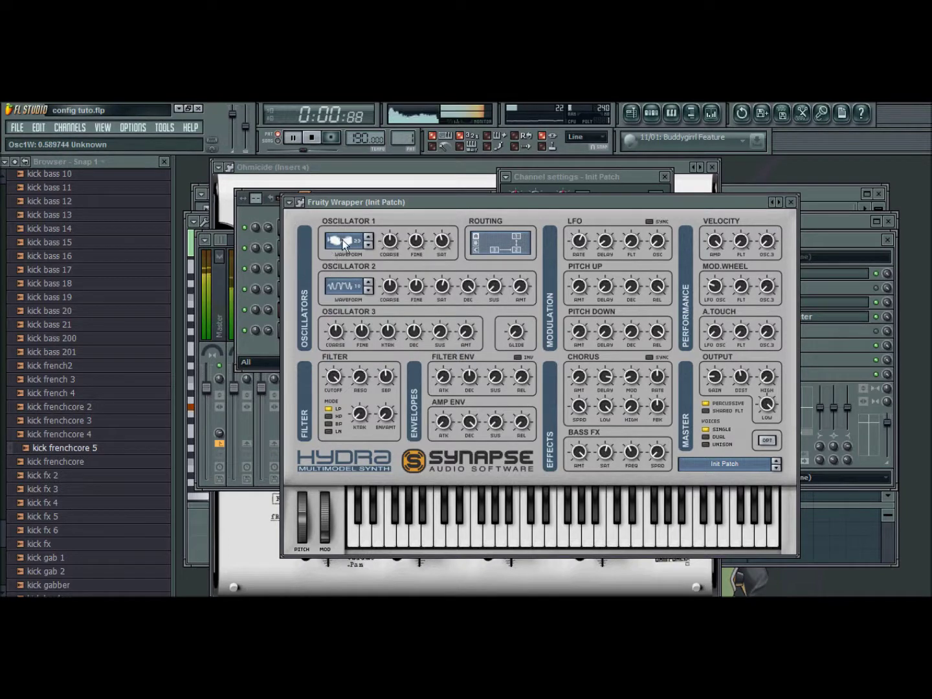
Step: Try waveform 19 on Hydra's oscillator 2 and return it to waveform 18
click(349, 287)
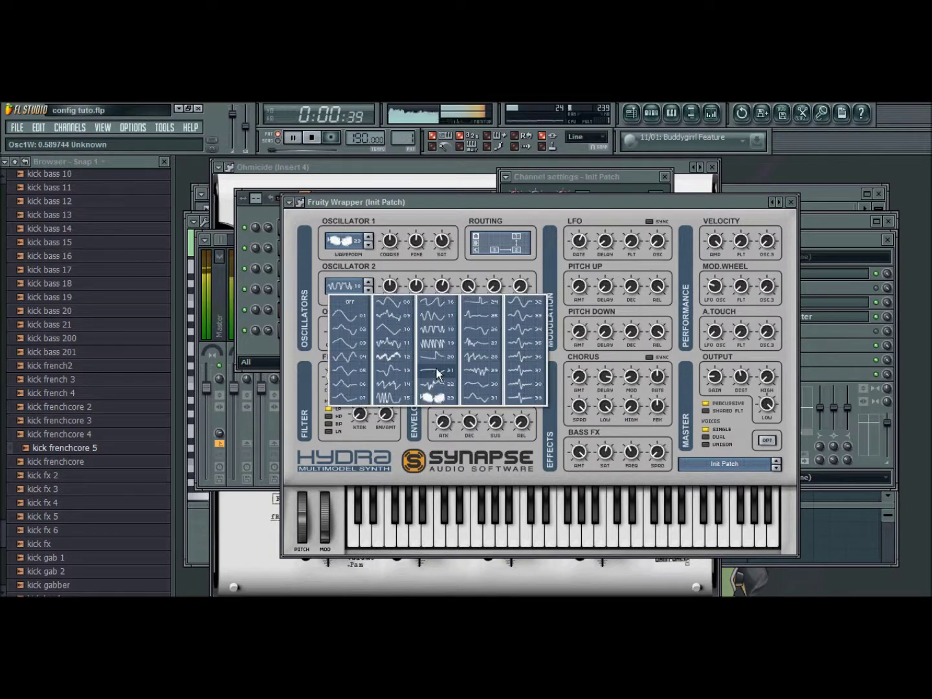
click(430, 341)
click(347, 287)
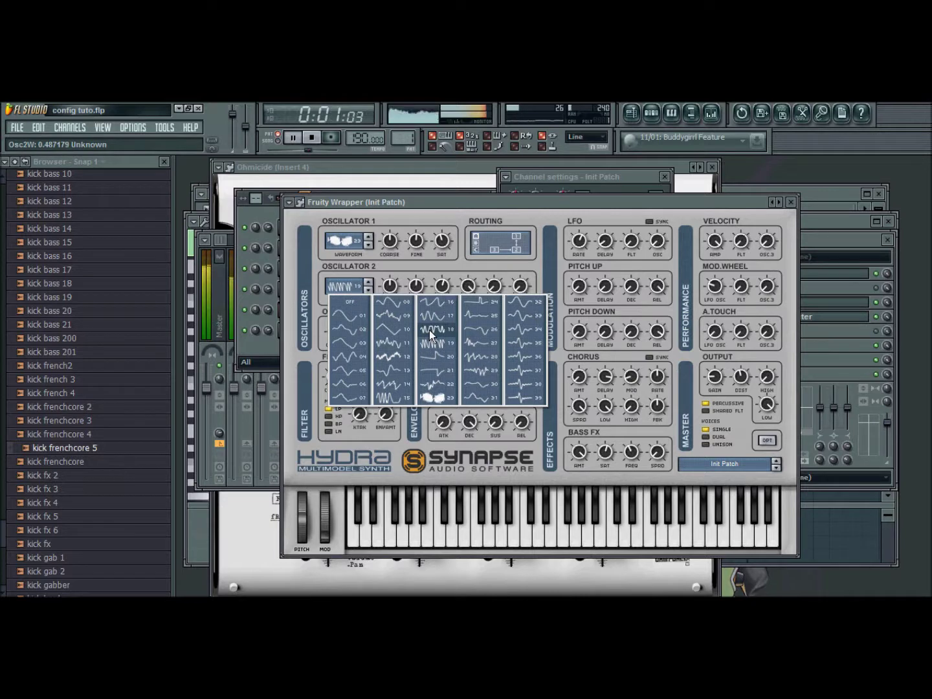
click(428, 330)
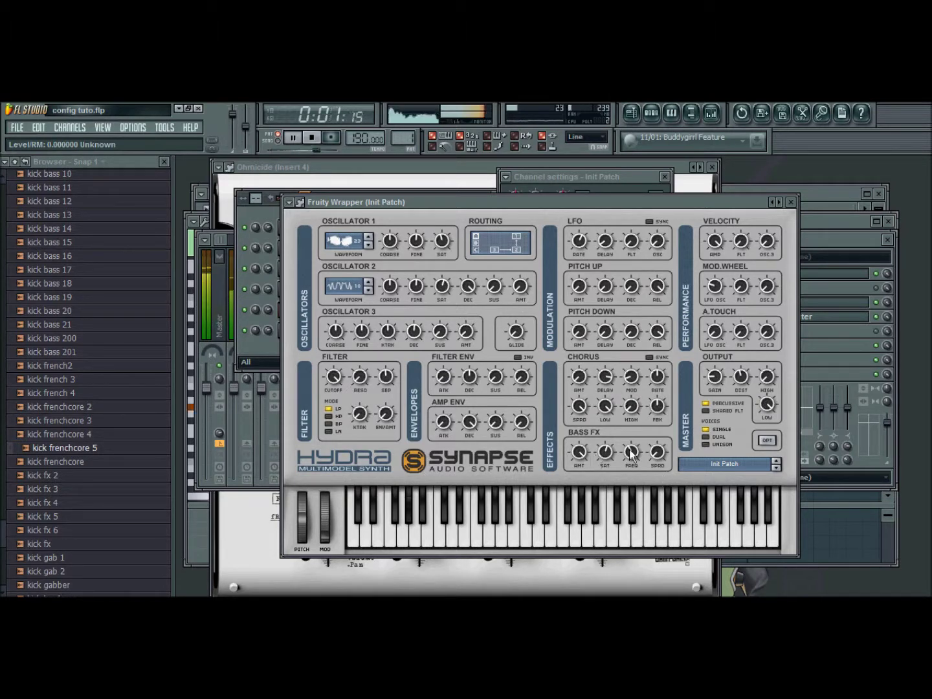
Step: Adjust Hydra's Bass FX frequency to about 0.418, bring the step sequencer forward and stop the pattern
drag(627, 491, 628, 508)
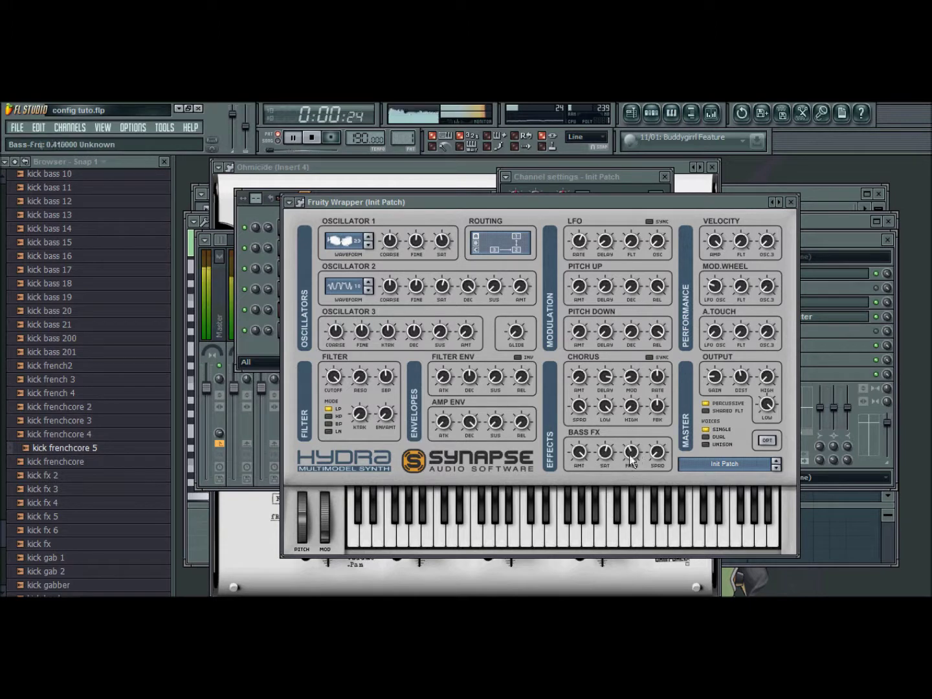
click(281, 213)
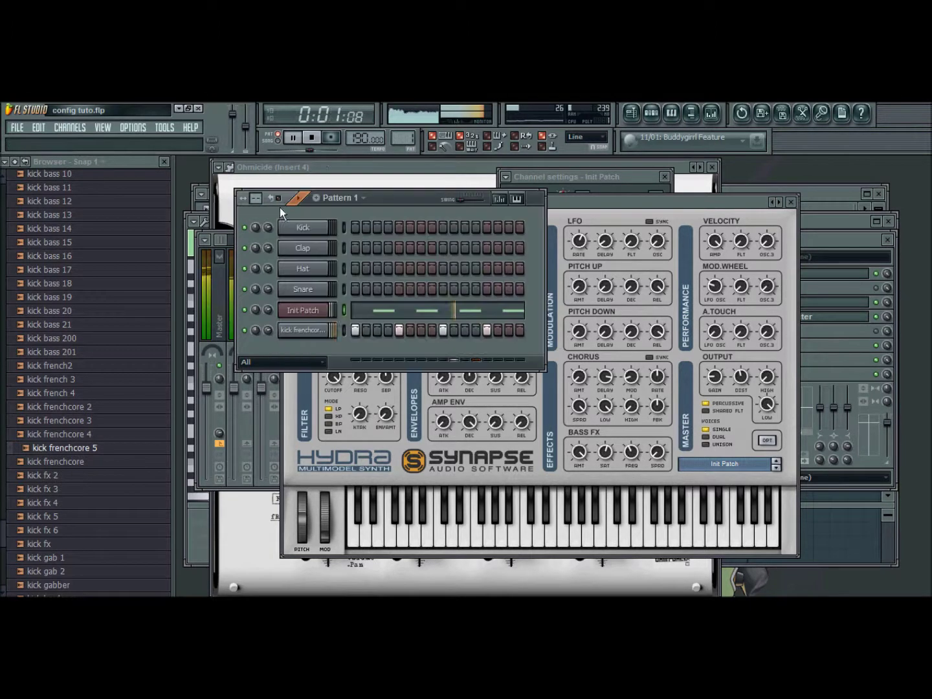
click(314, 137)
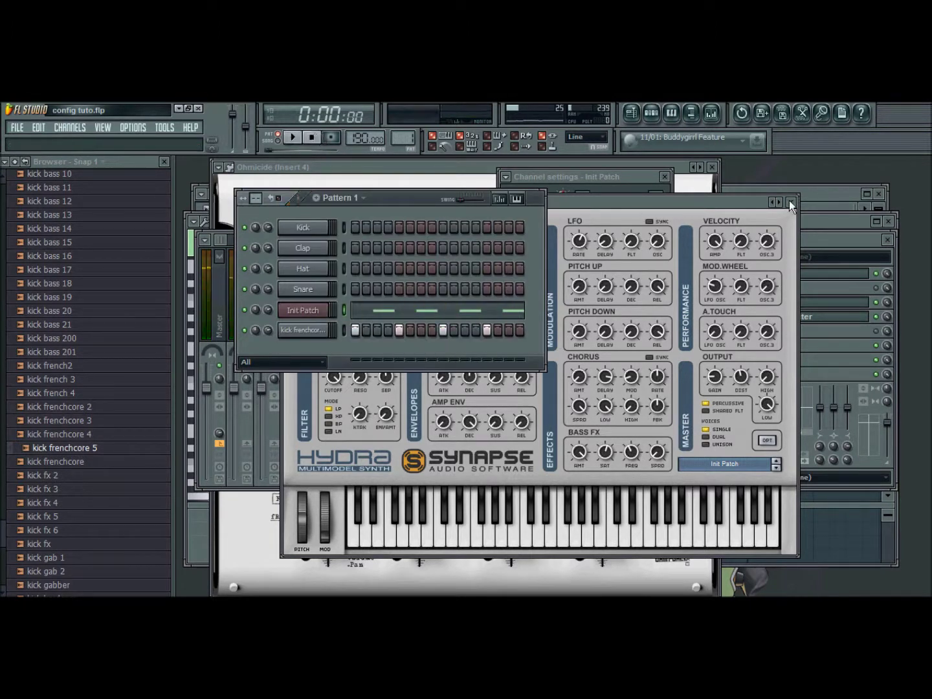
Step: Load Fruity Parametric EQ 2 into the first effect slot of mixer track Insert 5
drag(818, 240, 817, 218)
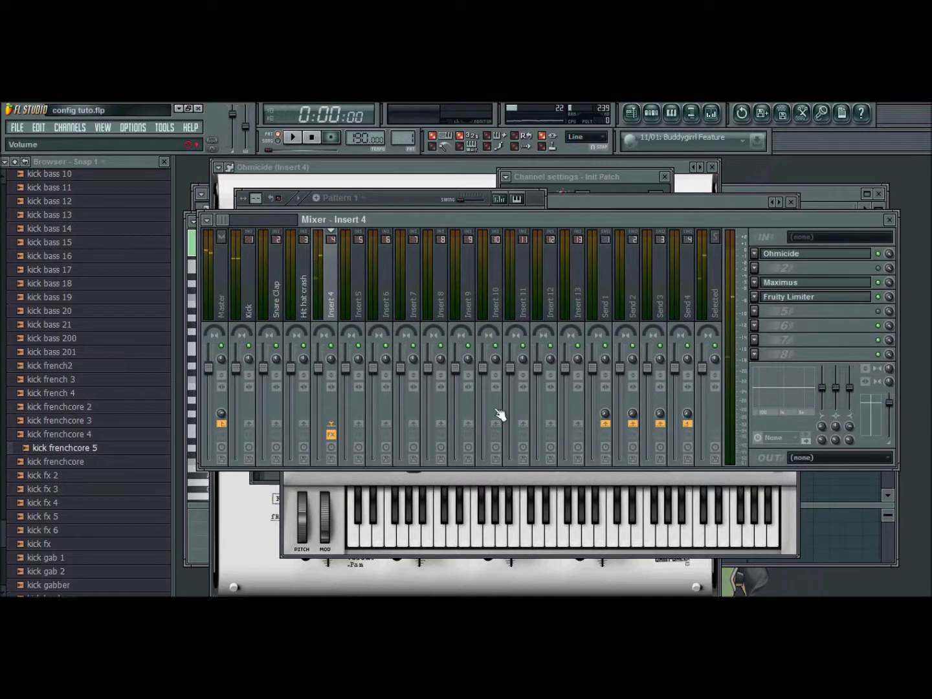
click(363, 291)
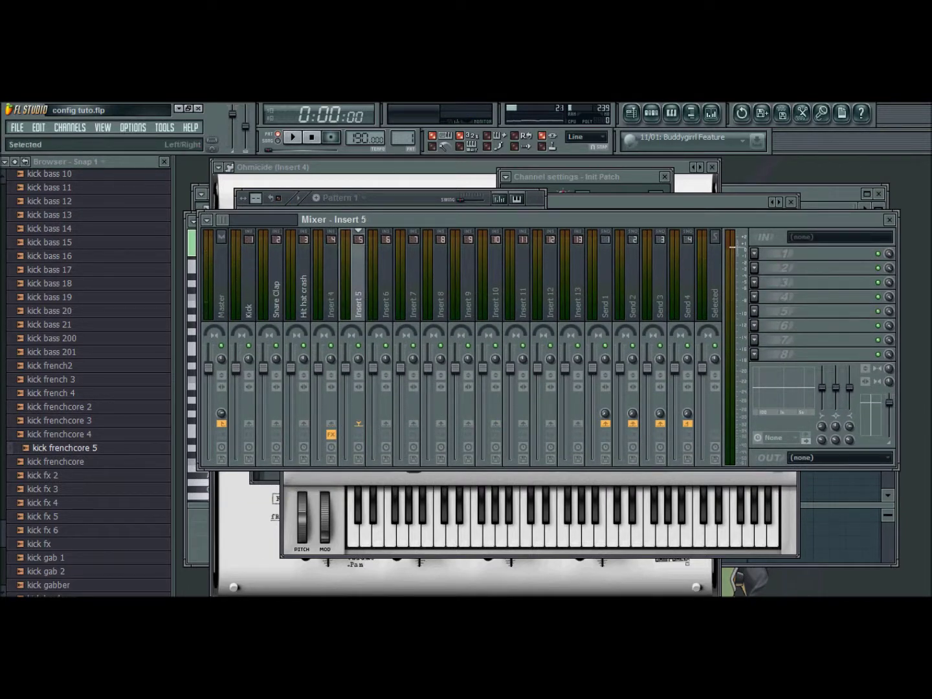
click(755, 254)
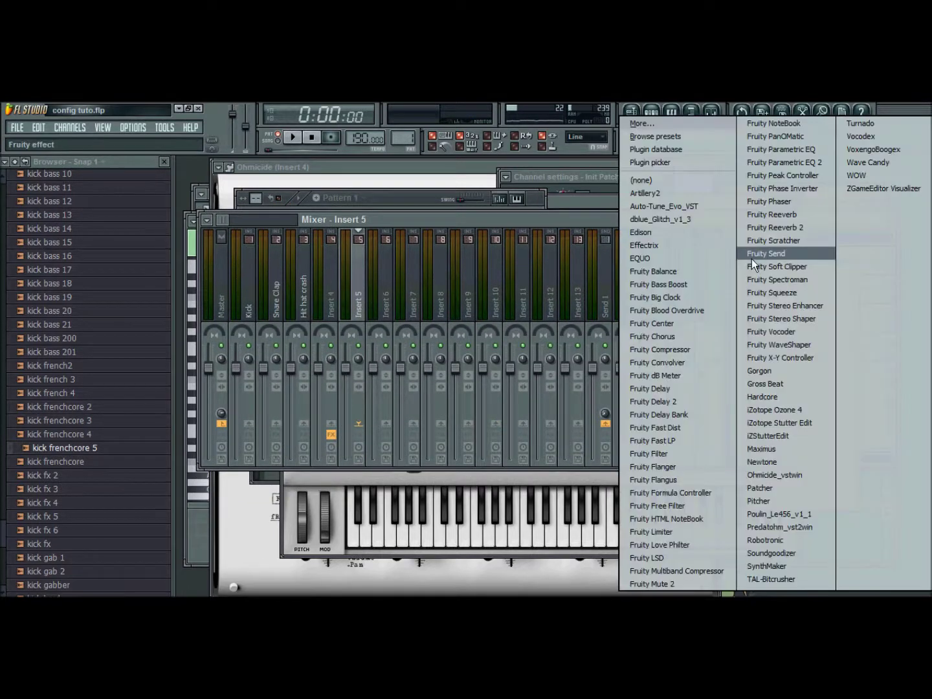
click(798, 163)
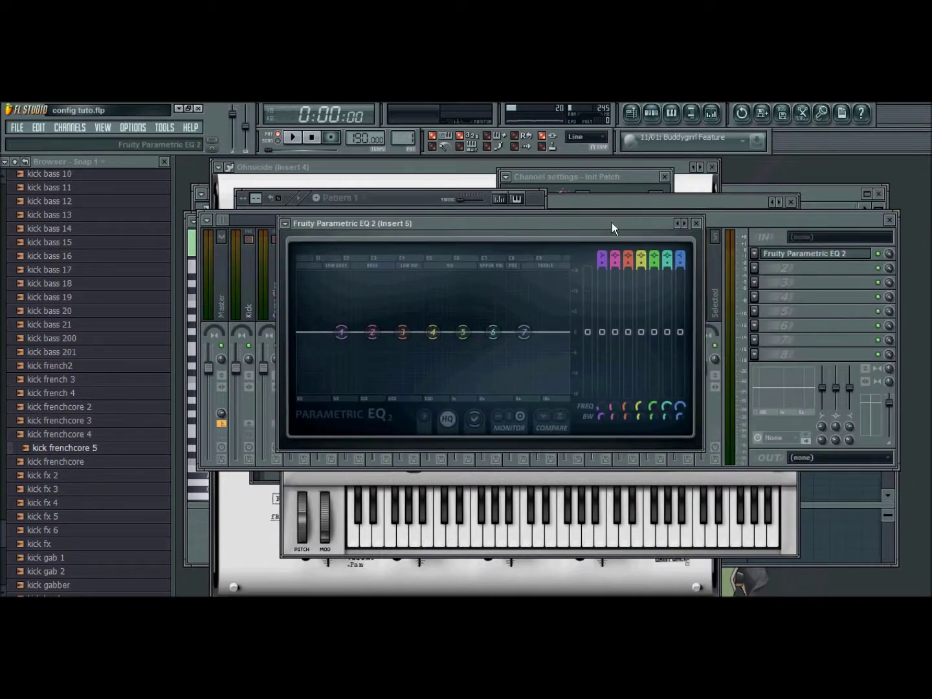
Step: Apply a preset curve to Insert 5's Parametric EQ 2, fine-tune band 6 and close the equalizer
click(679, 225)
click(706, 247)
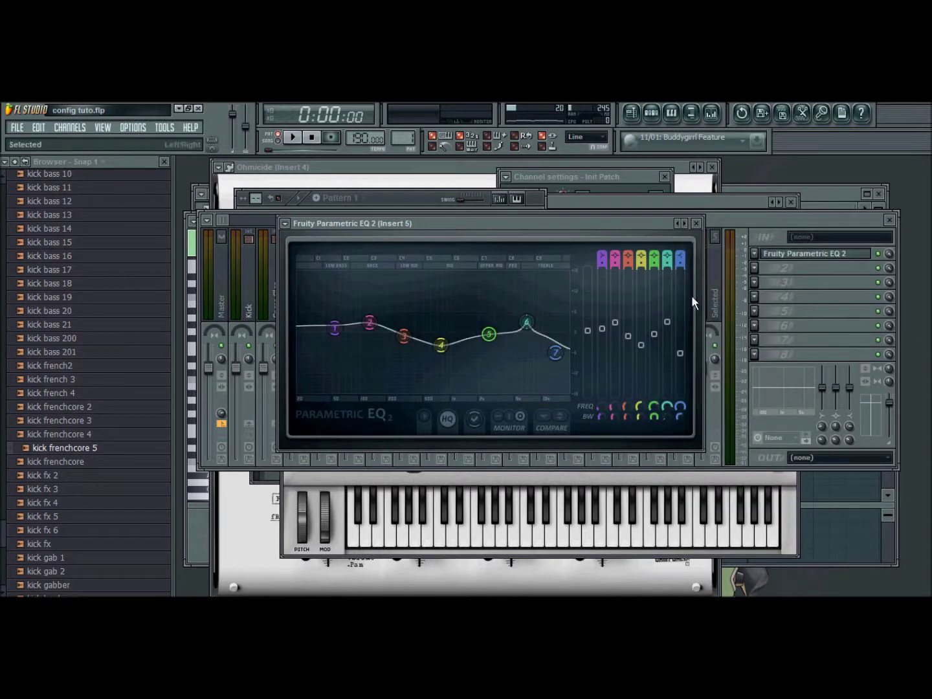
drag(496, 222, 463, 240)
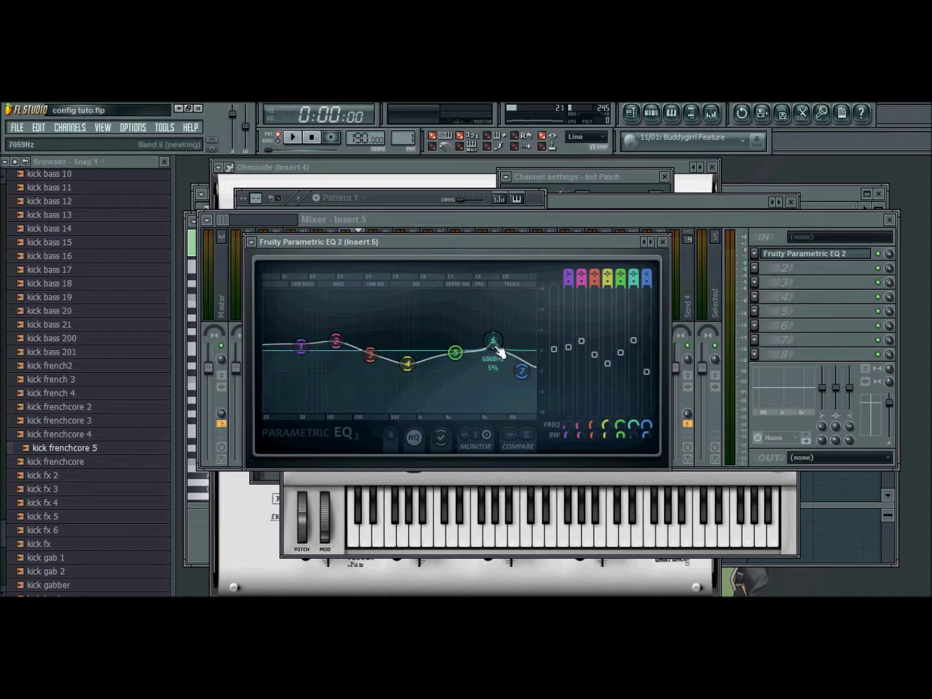
mouse_move(630, 431)
mouse_down()
mouse_move(628, 374)
mouse_move(641, 445)
mouse_move(633, 434)
mouse_up()
click(662, 242)
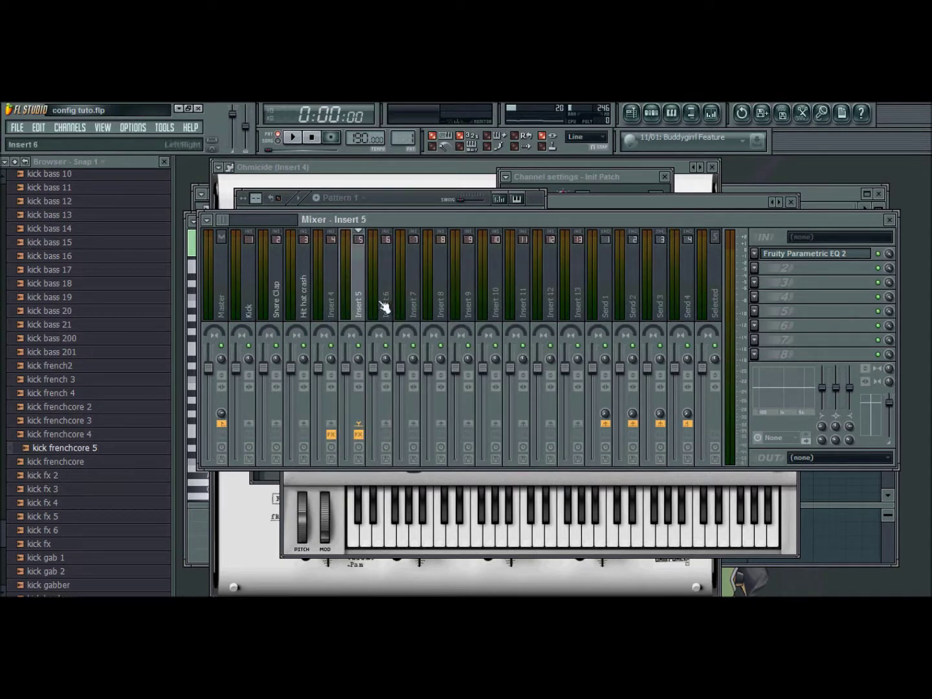
Step: Route the Insert 4 and Kick mixer tracks to Insert 5 only
click(332, 299)
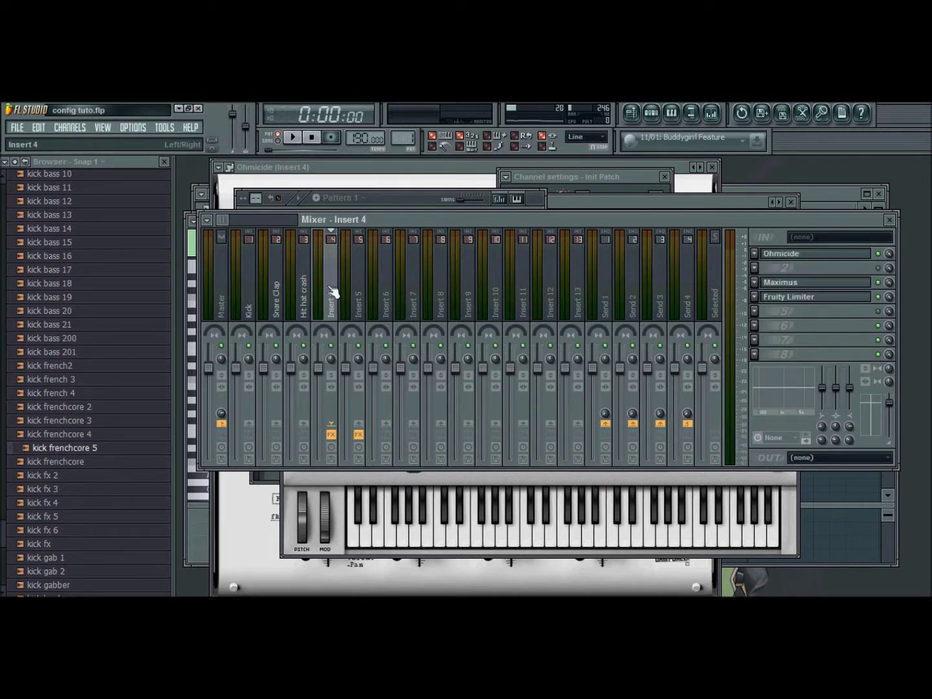
right_click(359, 428)
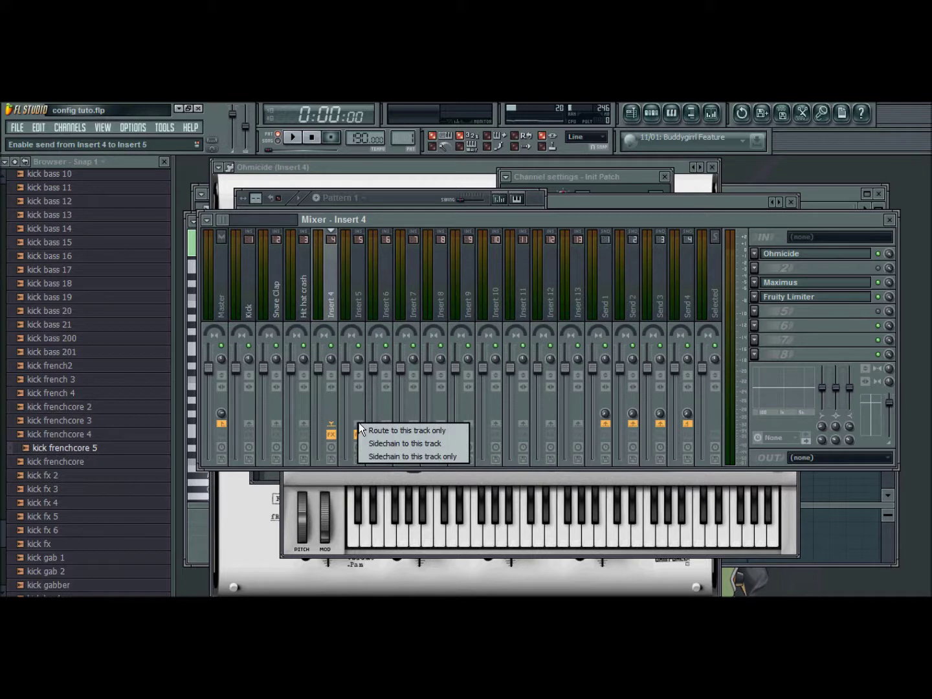
click(382, 430)
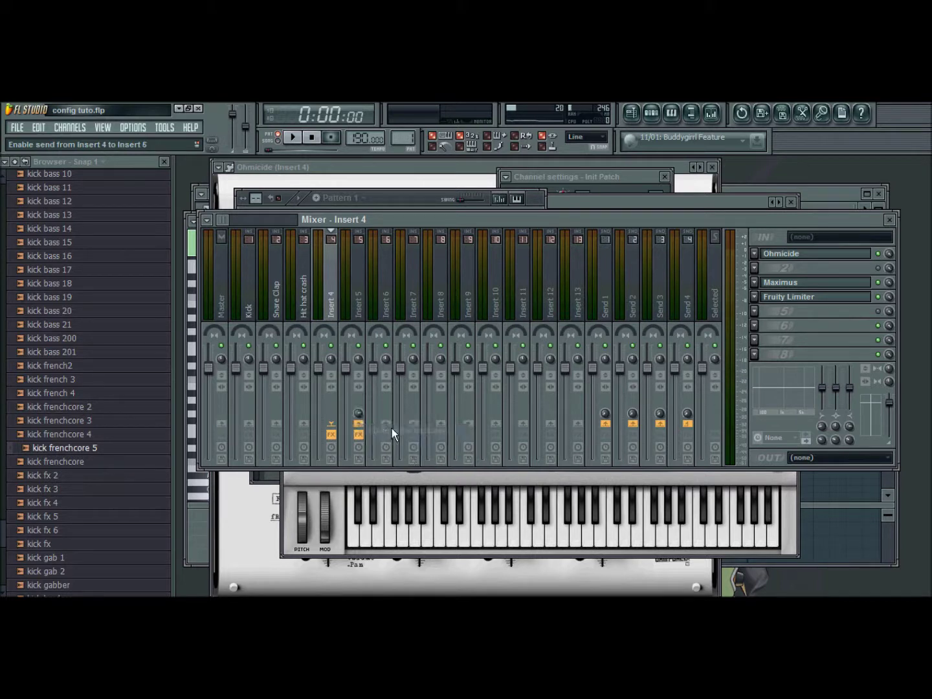
click(252, 294)
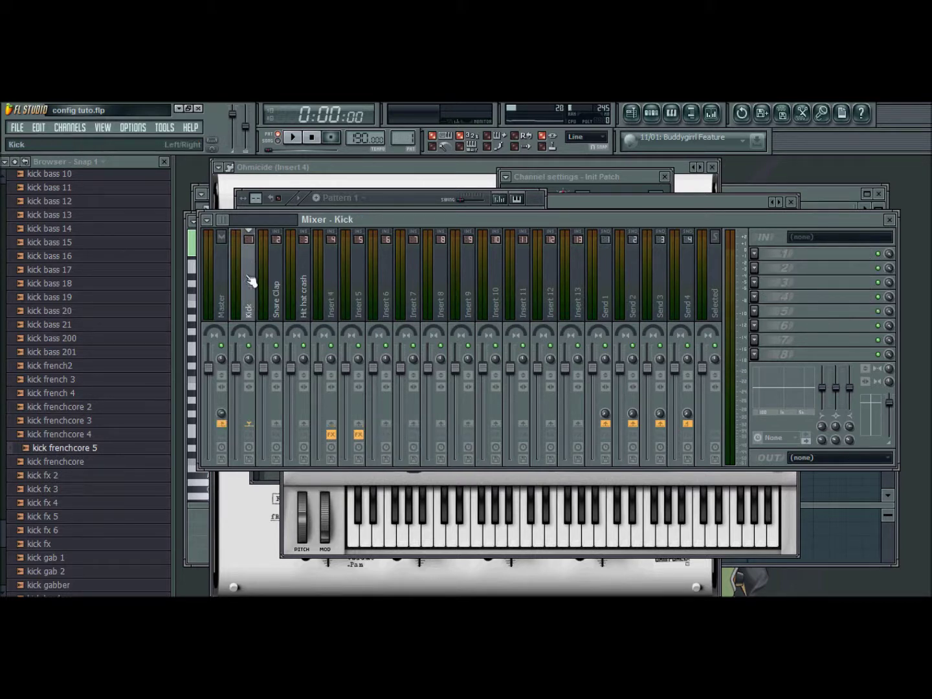
right_click(358, 429)
click(383, 430)
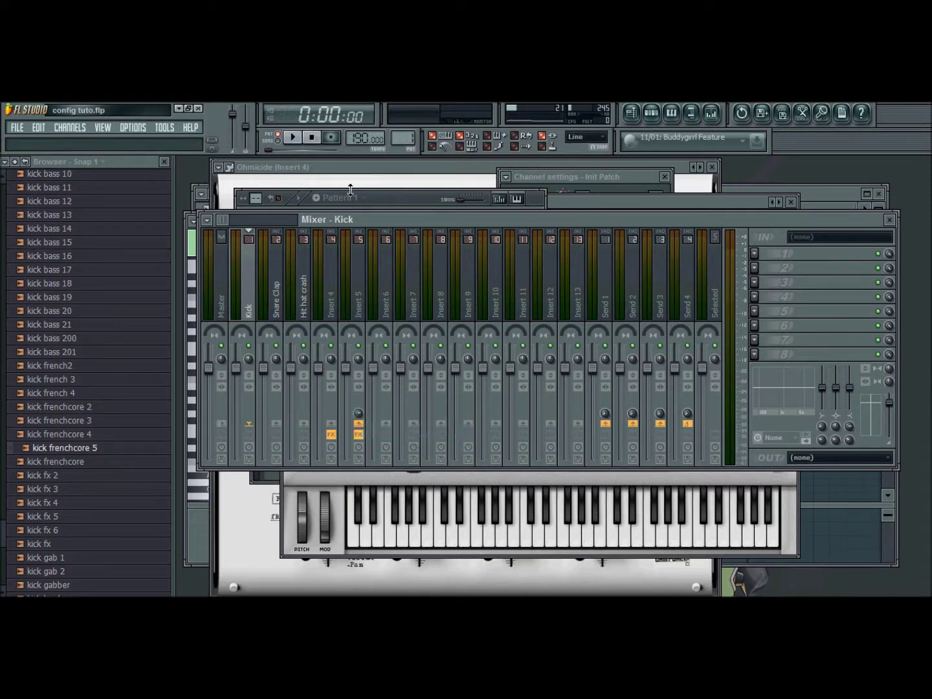
Step: Audition the pattern through Insert 5, comparing its Parametric EQ 2 on and off, and bring the step sequencer forward
click(296, 138)
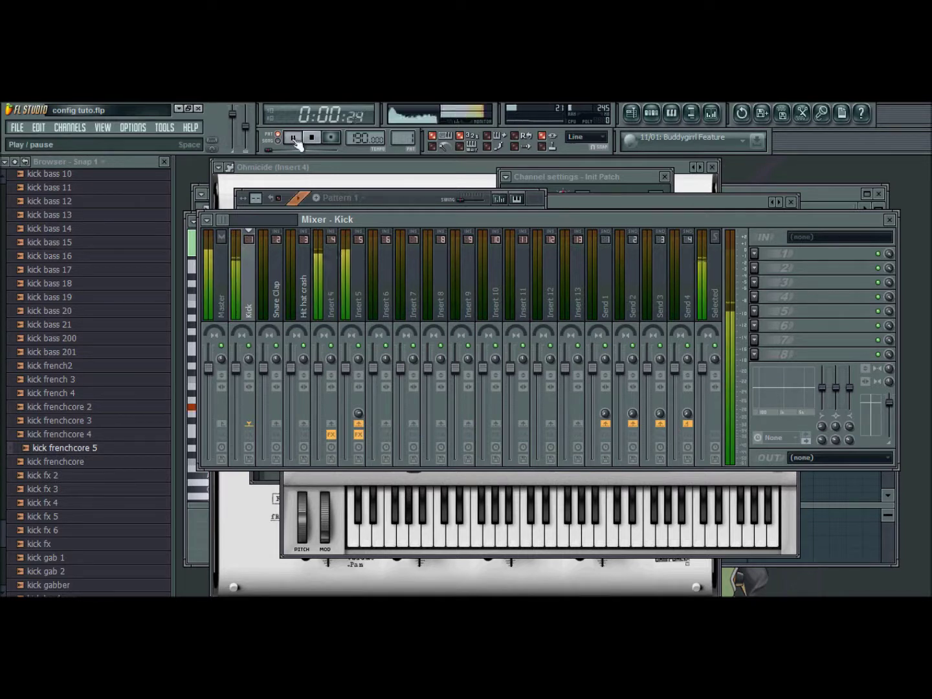
key(F6)
drag(699, 214, 699, 216)
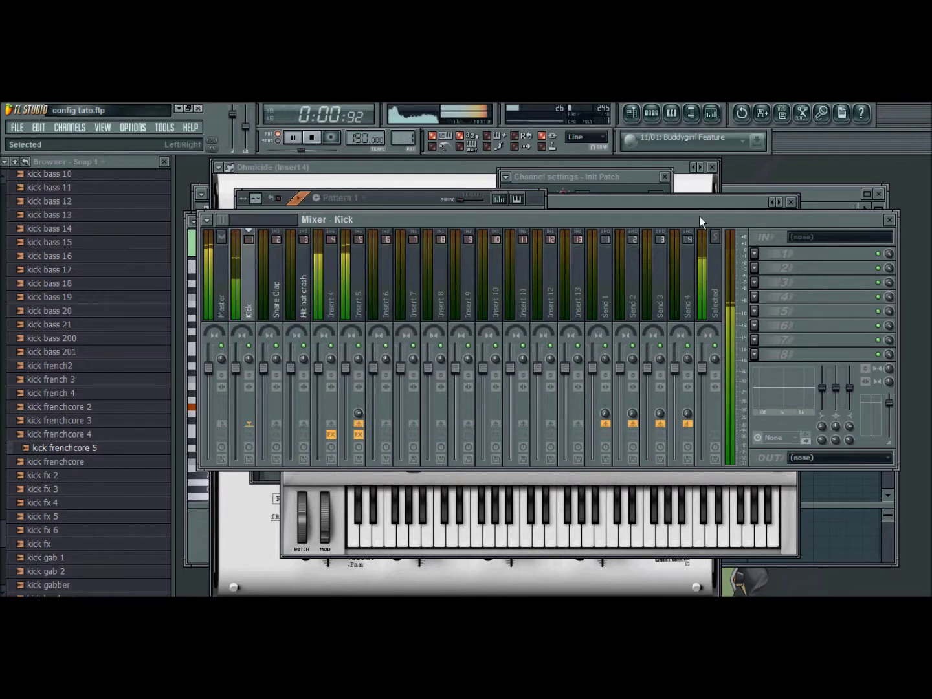
click(359, 304)
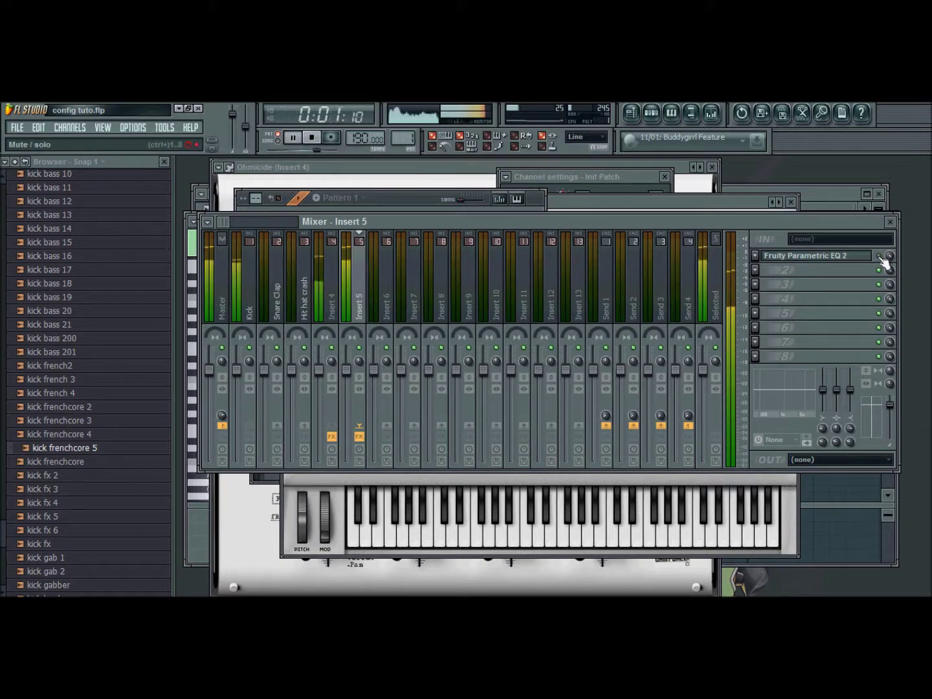
click(401, 196)
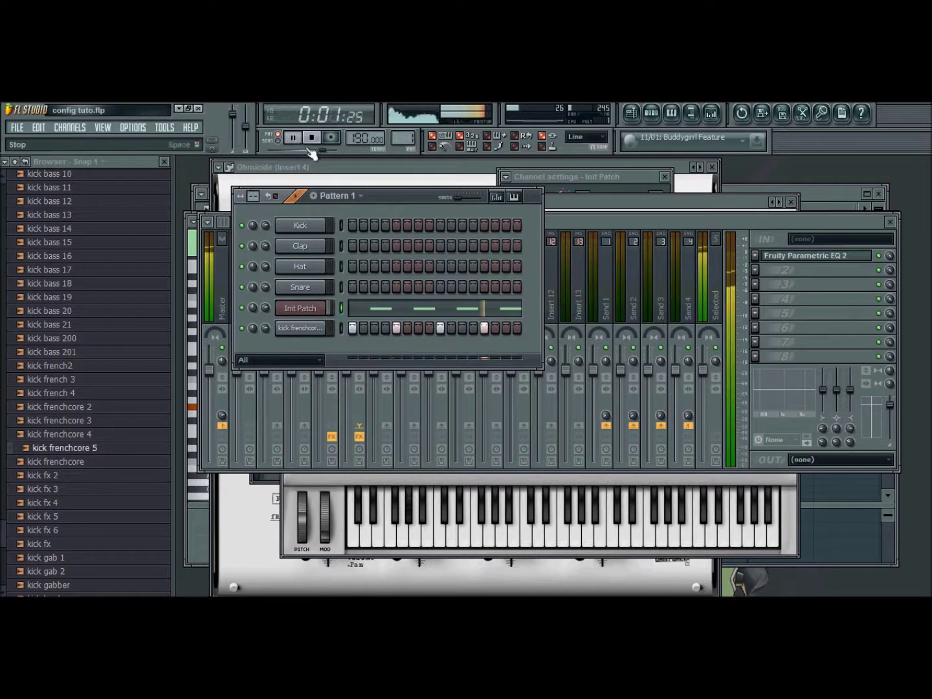
drag(392, 193, 388, 202)
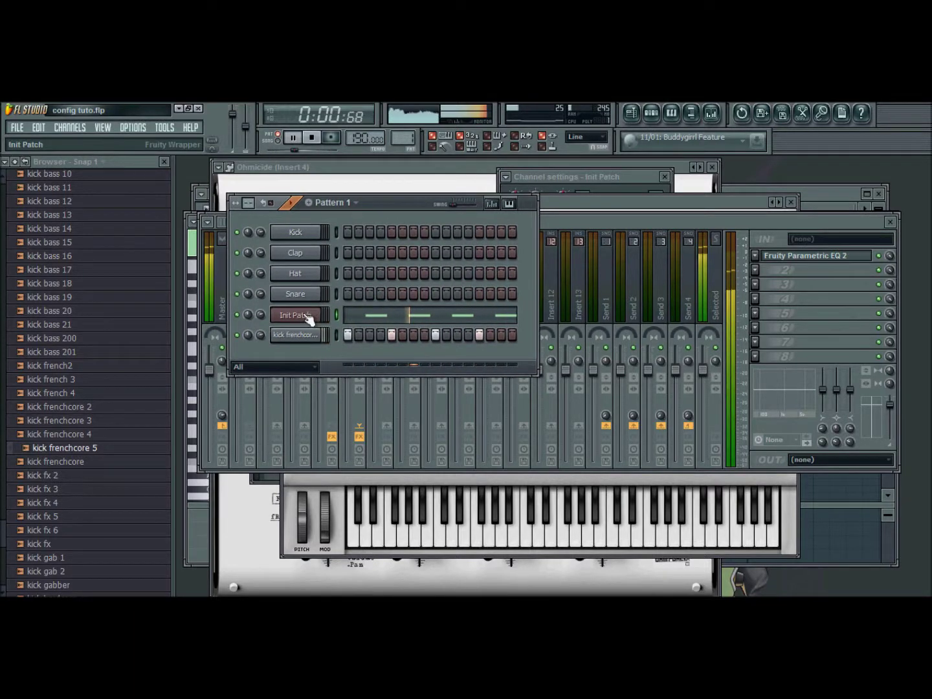